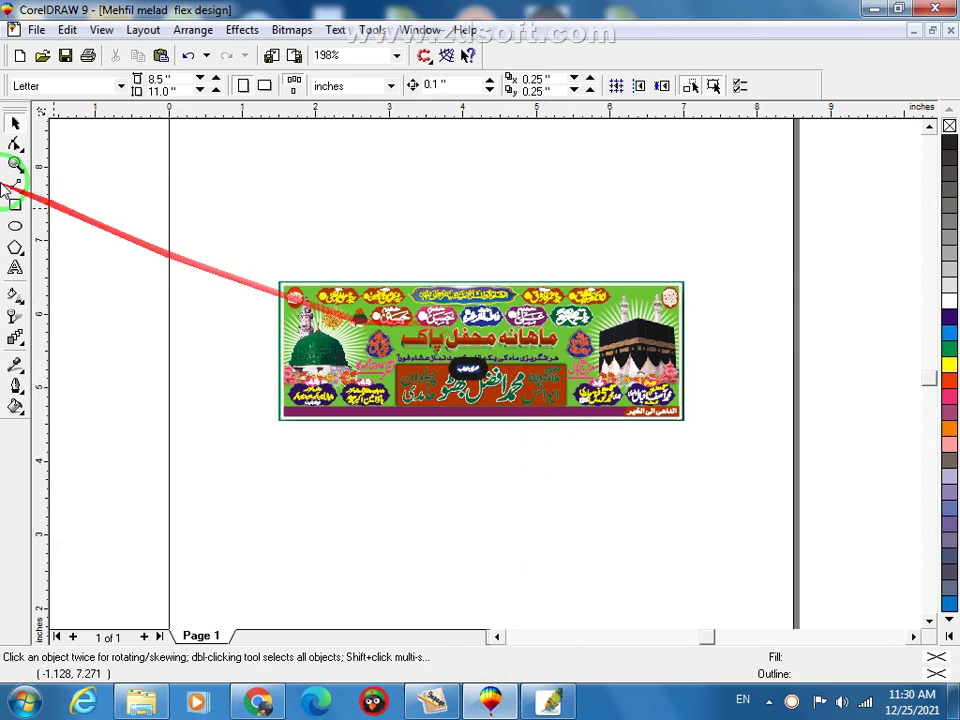
# - Select the complete flex banner design and ungroup it into its separate objects
pyautogui.click(16, 164)
pyautogui.moveTo(246, 257); pyautogui.dragTo(707, 421)
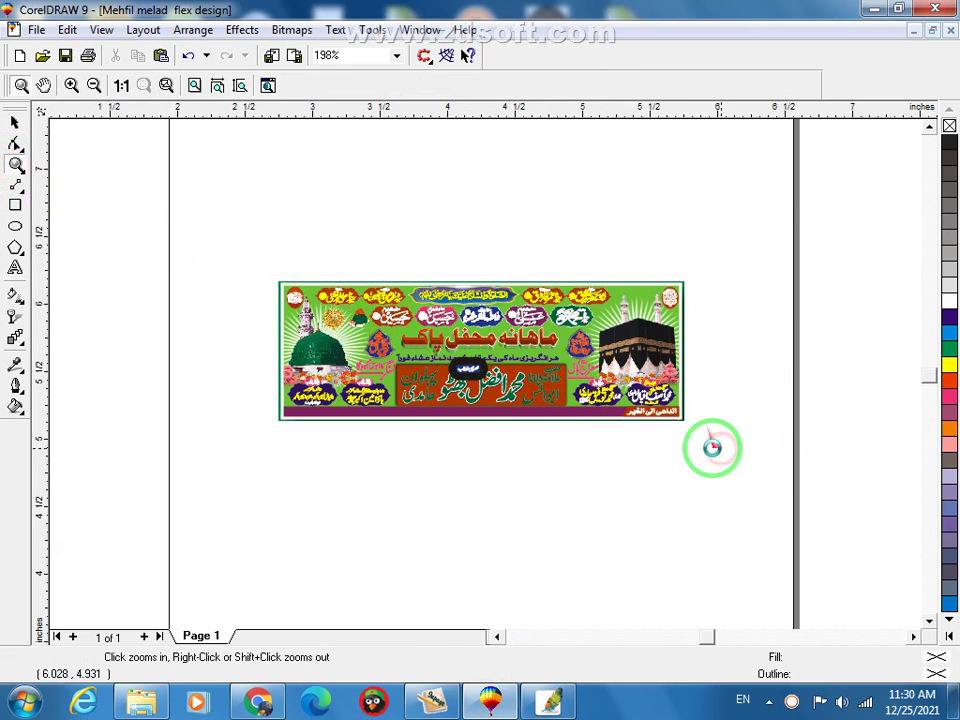
pyautogui.press('space')
pyautogui.click(313, 318)
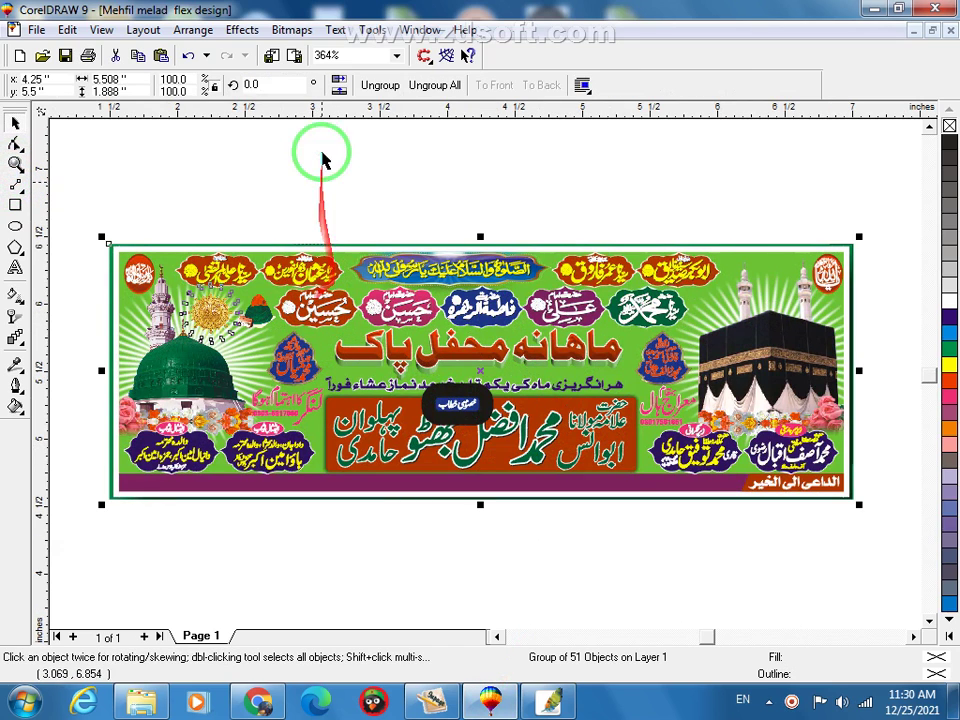
pyautogui.click(536, 214)
# - Try moving the blue calligraphy emblem beside the title onto the large red title, and undo the move
pyautogui.press('F2')
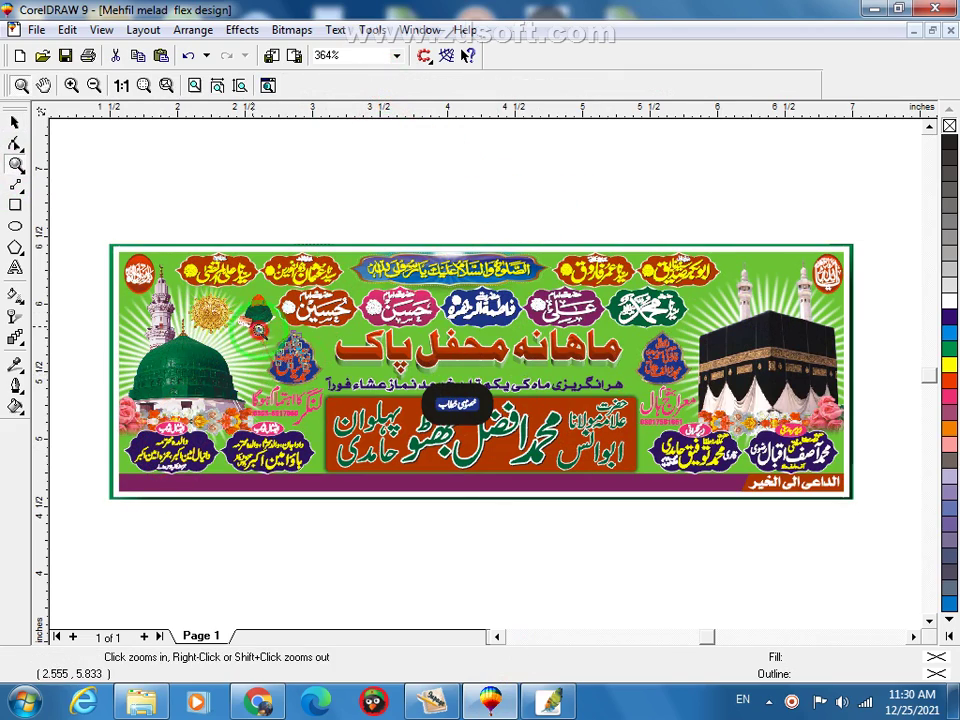
pyautogui.moveTo(258, 334); pyautogui.dragTo(384, 435)
pyautogui.click(368, 321)
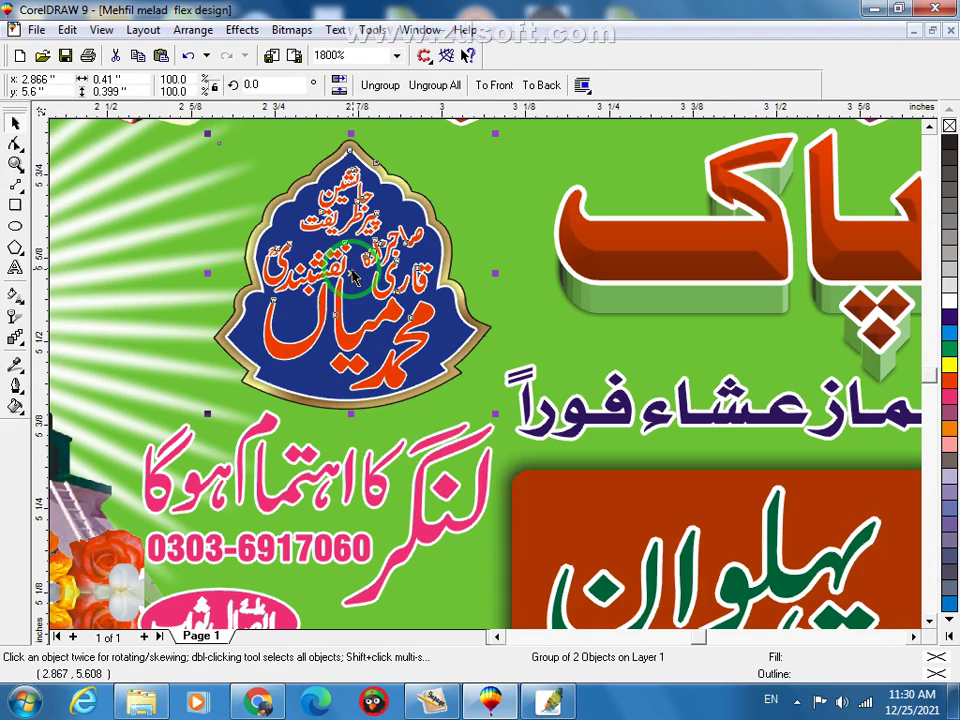
pyautogui.moveTo(349, 273); pyautogui.dragTo(714, 201)
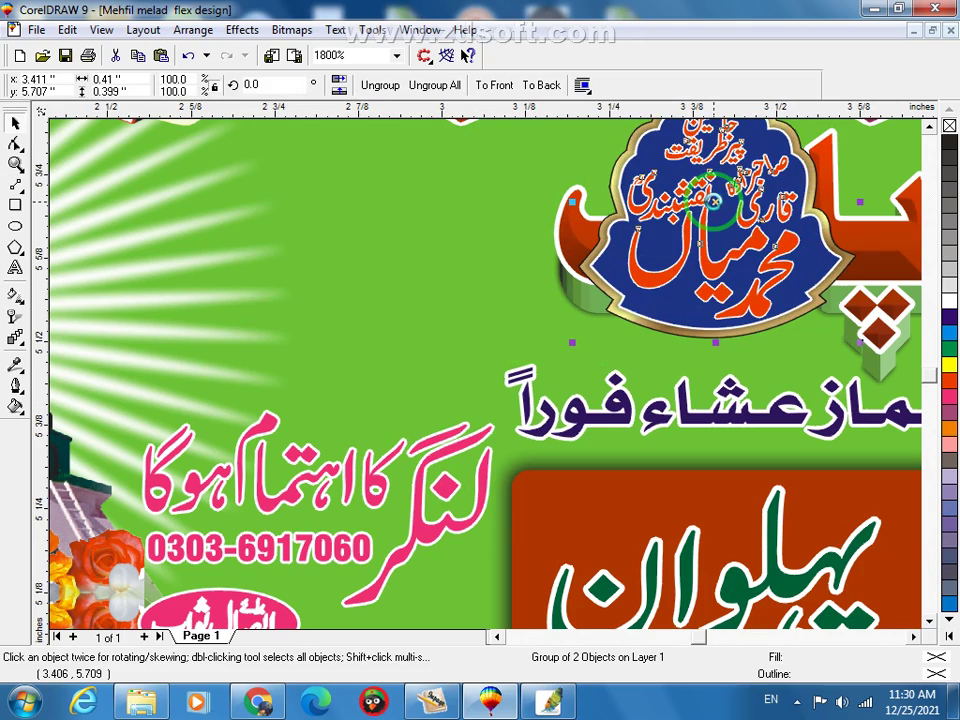
pyautogui.hotkey('ctrl', 'z')
# - Try shifting the red 3D title slightly upward toward the row of badges, and undo the shift
pyautogui.press('F2')
pyautogui.press('F4')
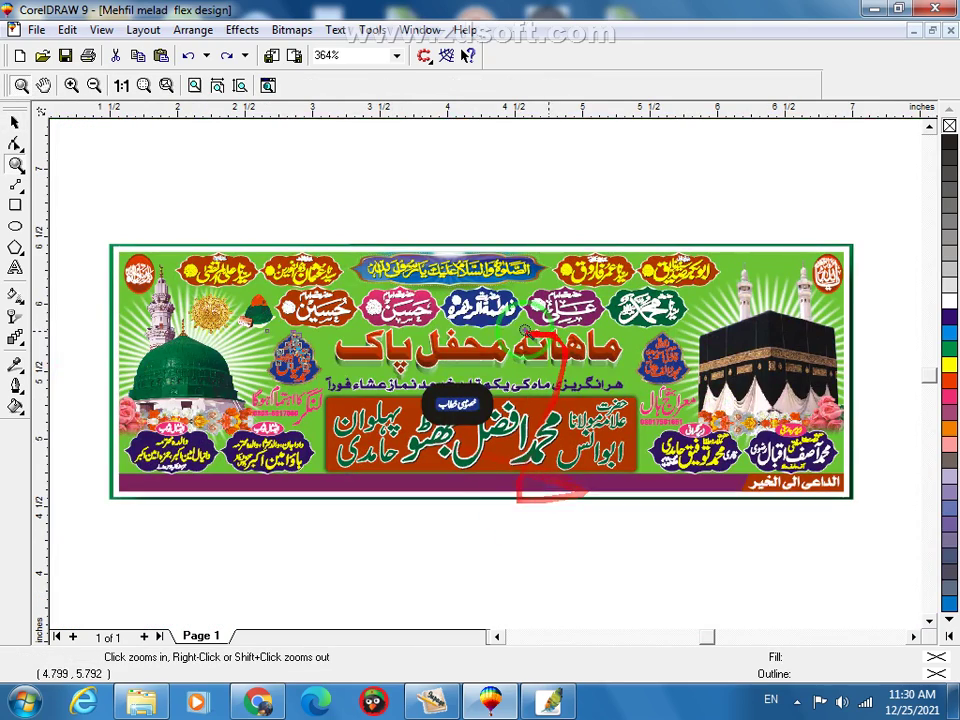
pyautogui.moveTo(279, 225); pyautogui.dragTo(733, 404)
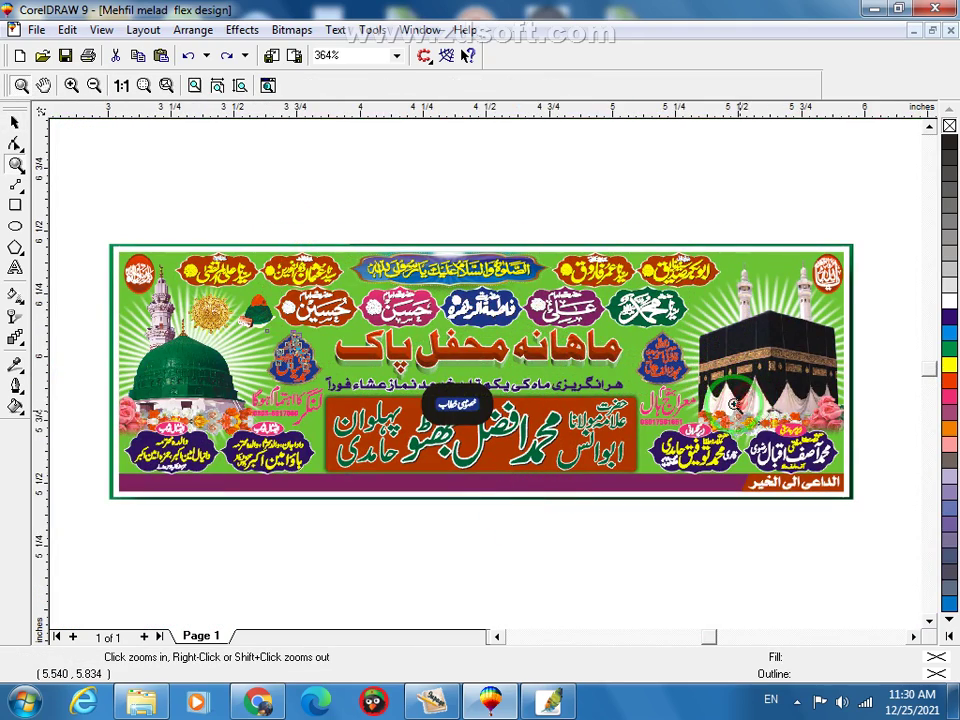
pyautogui.press('space')
pyautogui.click(396, 449)
pyautogui.moveTo(396, 449); pyautogui.dragTo(407, 406)
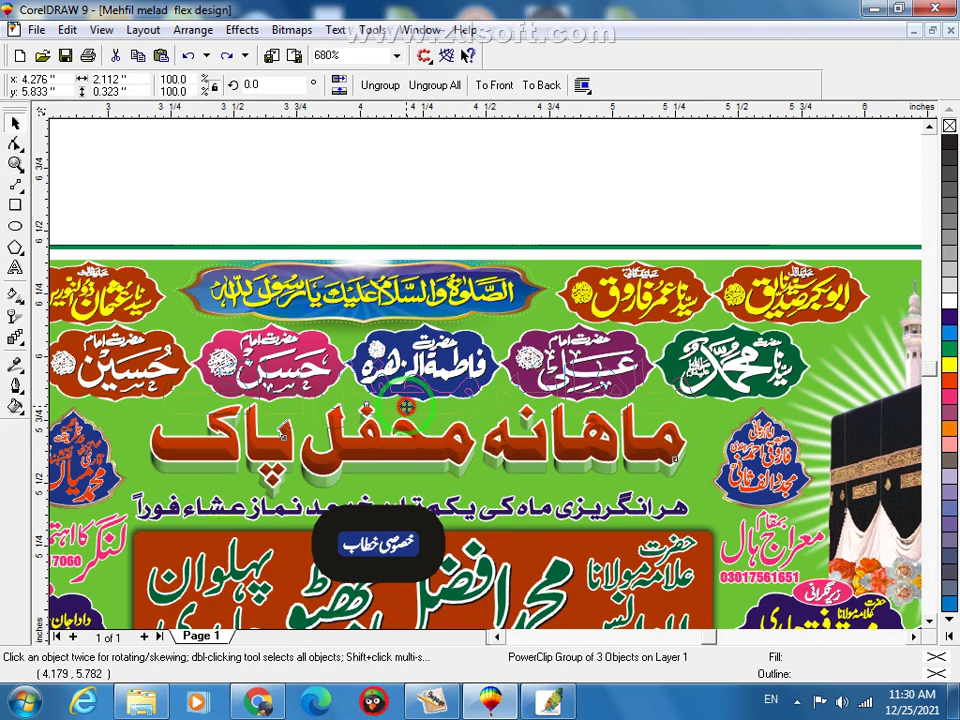
pyautogui.hotkey('ctrl', 'z')
# - Open the red title's PowerClip contents, examine the shading bitmap and letter outlines up close, and finish editing the contents
pyautogui.press('F2')
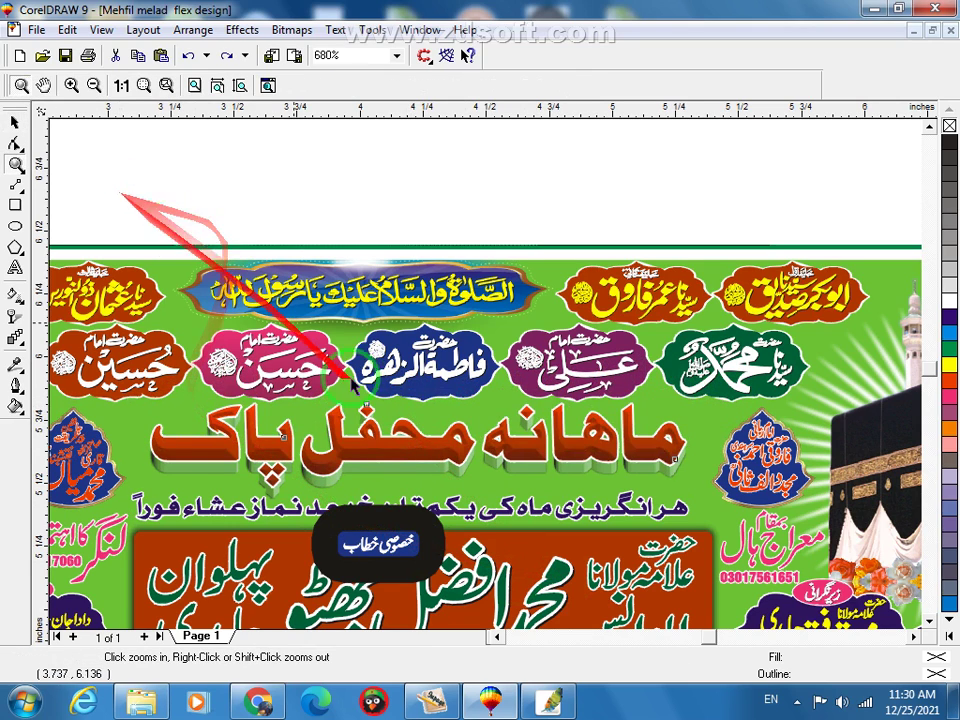
pyautogui.press('space')
pyautogui.rightClick(385, 457)
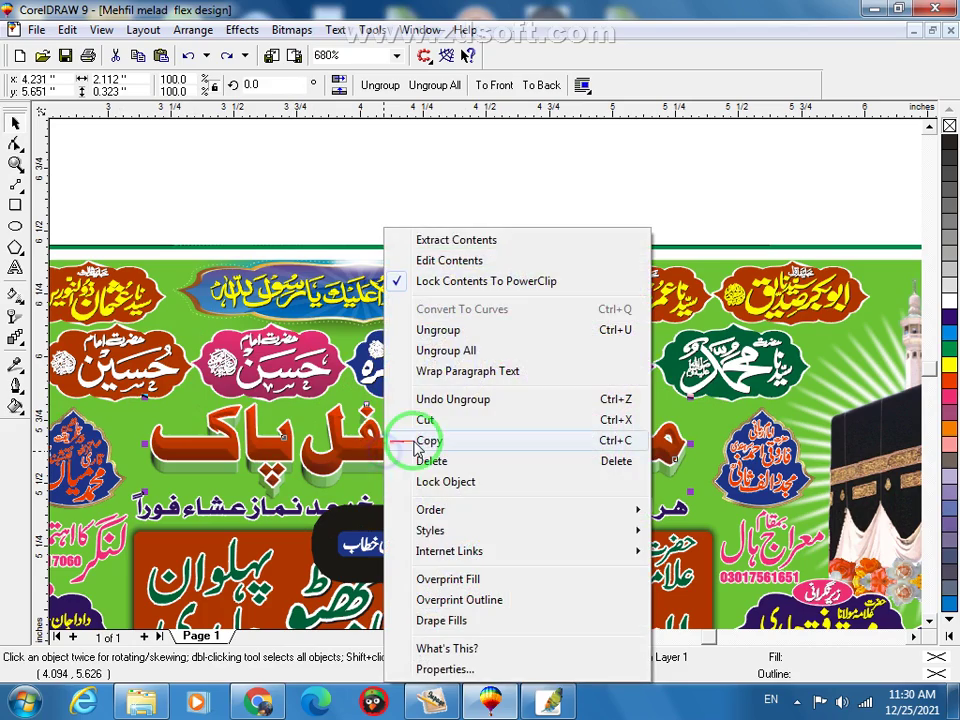
pyautogui.click(444, 262)
pyautogui.click(499, 444)
pyautogui.press('space')
pyautogui.moveTo(281, 386); pyautogui.dragTo(398, 499)
pyautogui.press('space')
pyautogui.moveTo(527, 457)
pyautogui.mouseDown()
pyautogui.moveTo(535, 317)
pyautogui.moveTo(410, 405)
pyautogui.mouseUp()
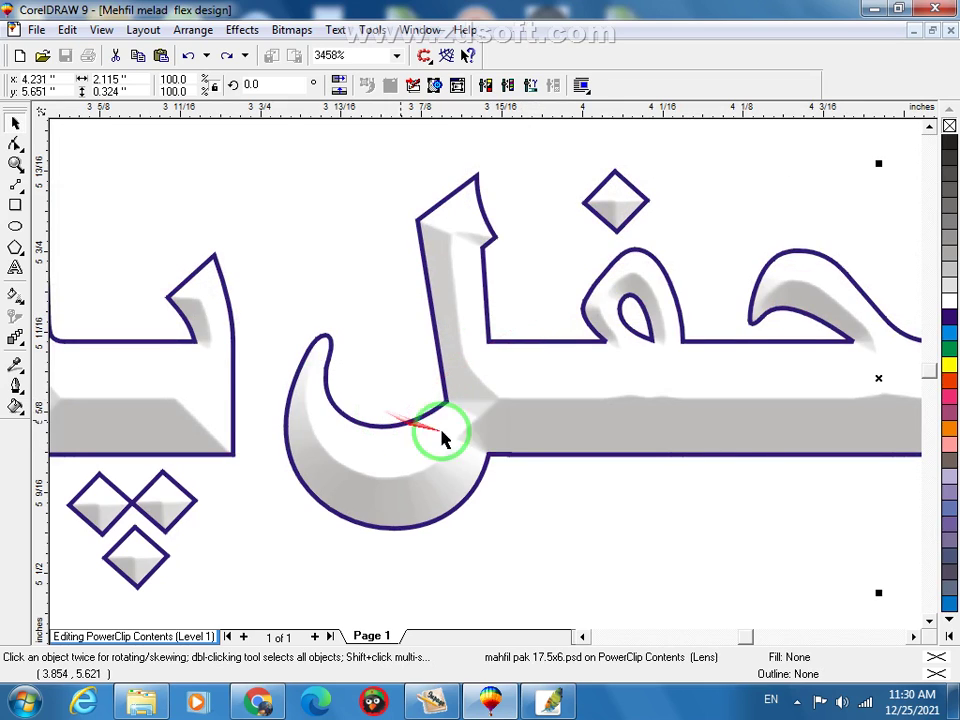
pyautogui.rightClick(476, 395)
pyautogui.click(537, 287)
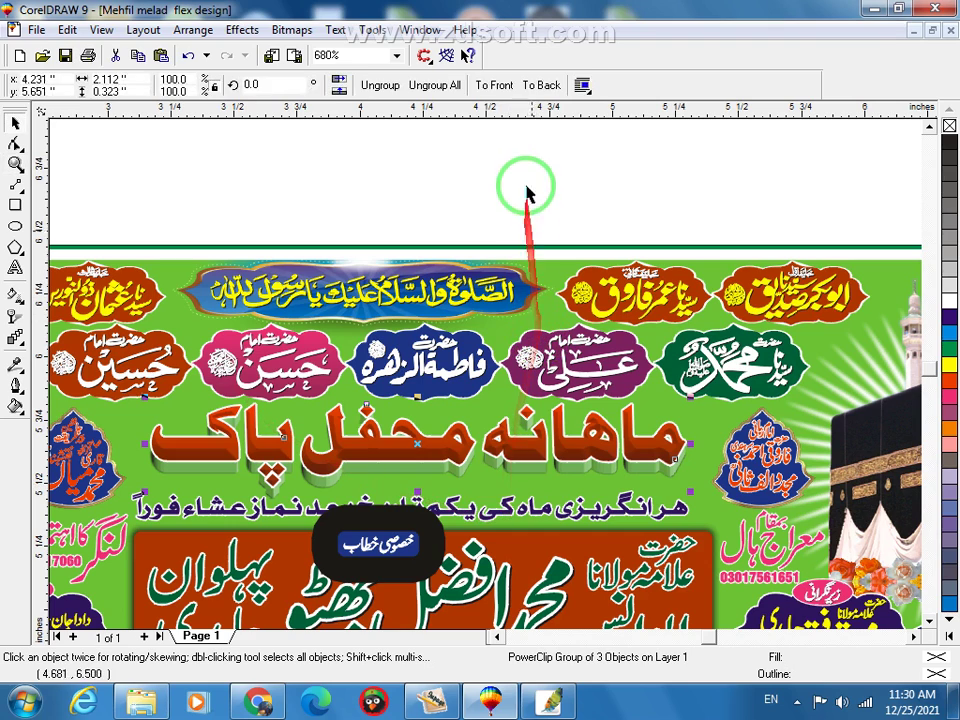
# - Try pulling the red title up out of the banner to inspect its parts, and undo both moves
pyautogui.click(518, 205)
pyautogui.moveTo(476, 440); pyautogui.dragTo(478, 224)
pyautogui.moveTo(466, 438); pyautogui.dragTo(469, 418)
pyautogui.hotkey('ctrl', 'z')
pyautogui.hotkey('ctrl', 'z')
# - Examine the blue calligraphy plaque and the navy badge above the title at high magnification
pyautogui.press('z')
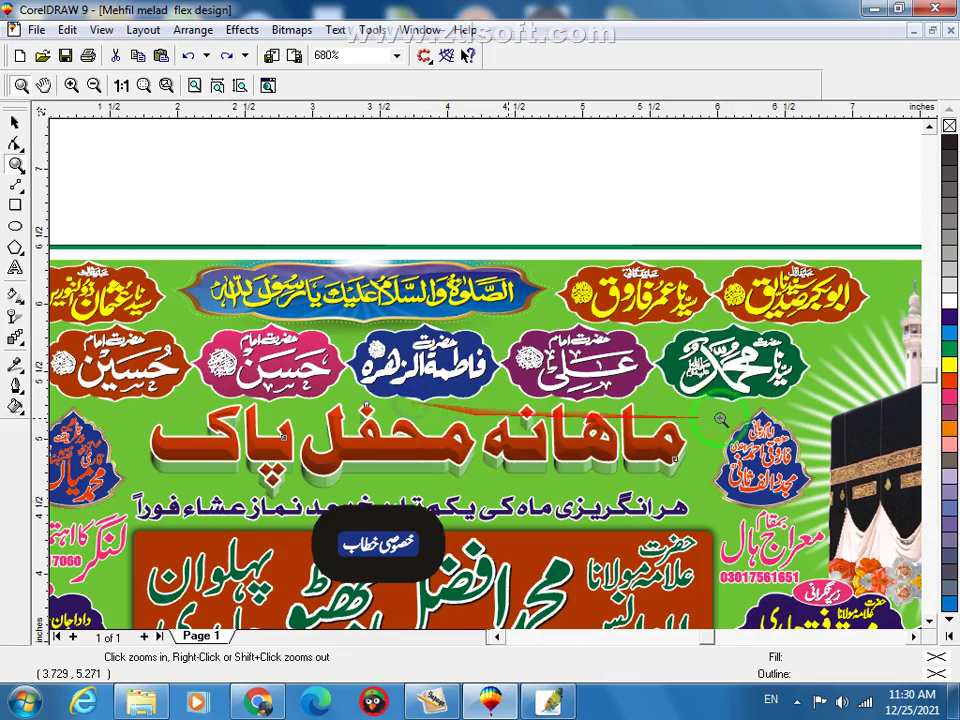
pyautogui.rightClick(638, 292)
pyautogui.moveTo(328, 264); pyautogui.dragTo(620, 335)
pyautogui.moveTo(407, 339); pyautogui.dragTo(806, 439)
pyautogui.moveTo(287, 320); pyautogui.dragTo(352, 401)
pyautogui.rightClick(377, 349)
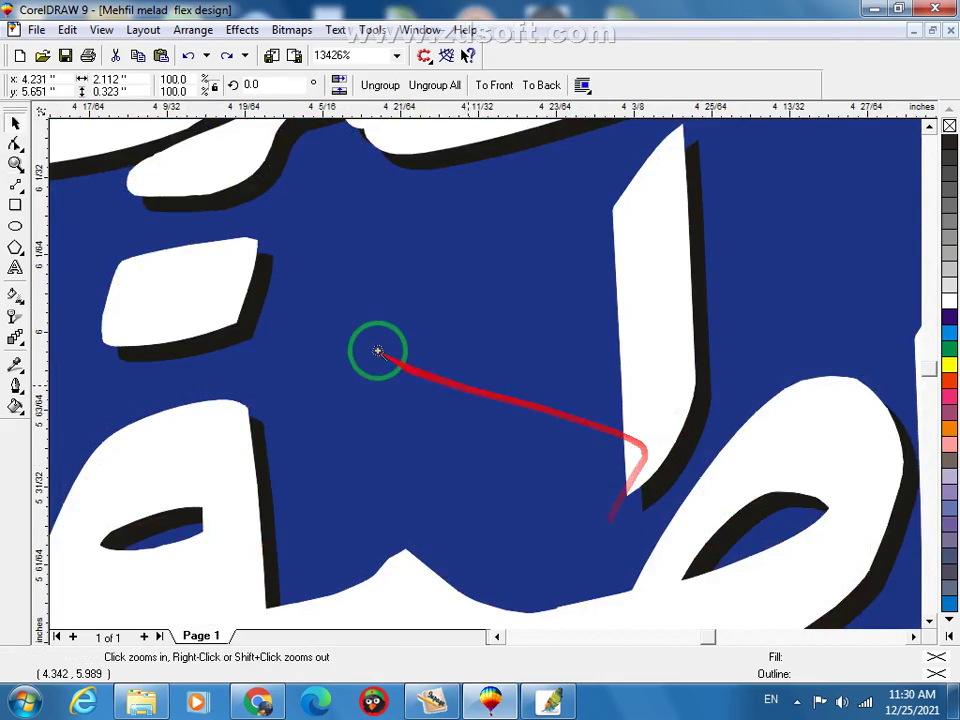
pyautogui.rightClick(349, 306)
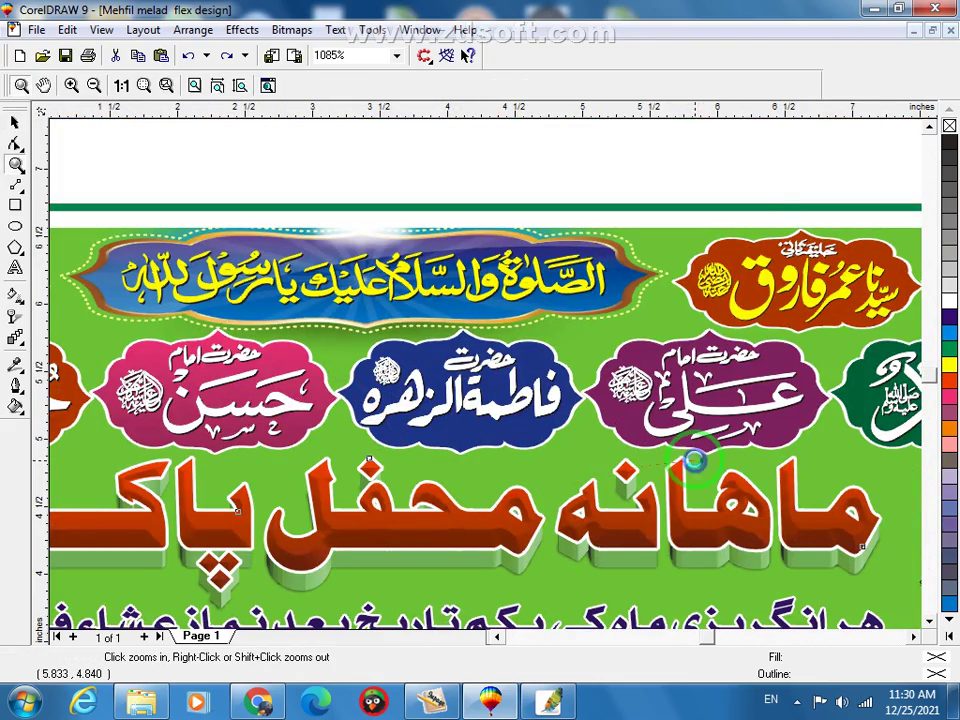
pyautogui.rightClick(773, 492)
# - Examine the banner's upper-right oval emblem and minaret, the two purple lower-left badges, and the green dome
pyautogui.moveTo(770, 257); pyautogui.dragTo(885, 305)
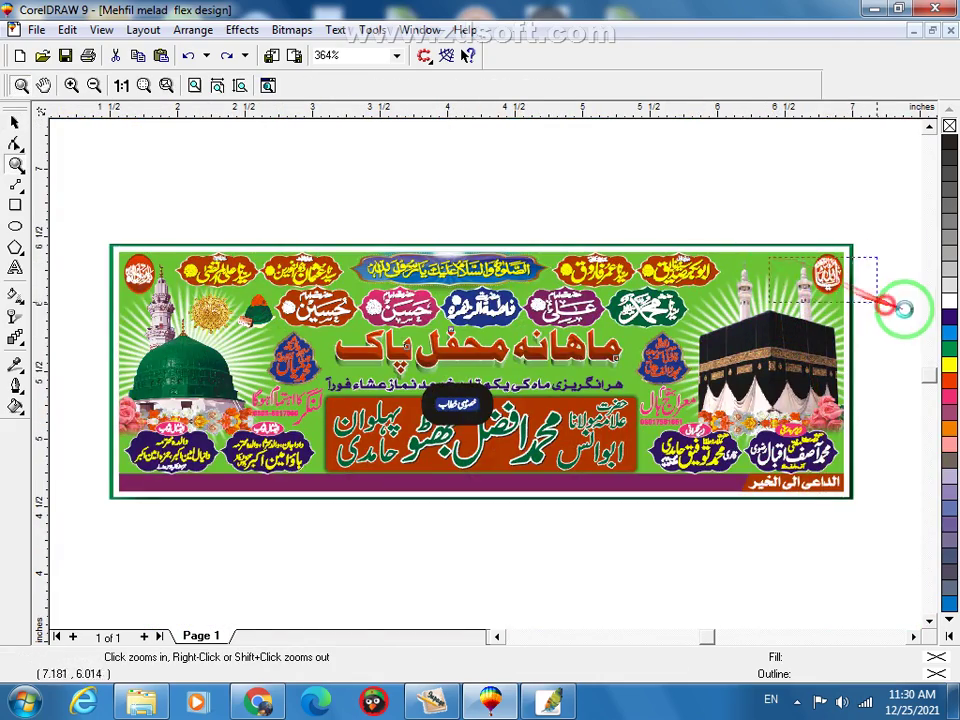
pyautogui.moveTo(341, 169); pyautogui.dragTo(629, 491)
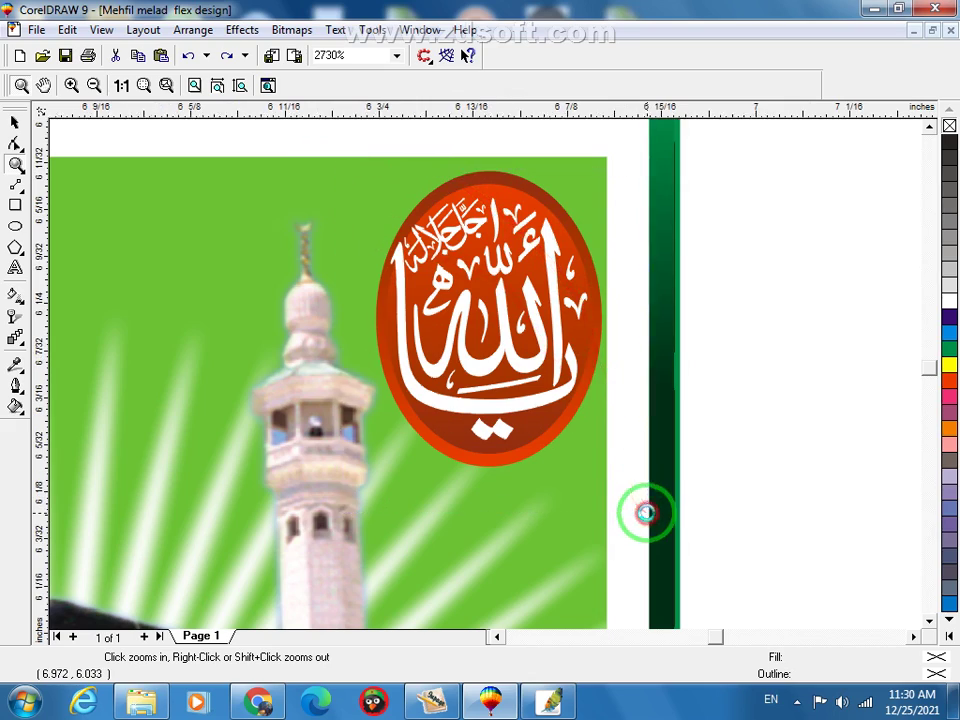
pyautogui.click(525, 467)
pyautogui.rightClick(326, 371)
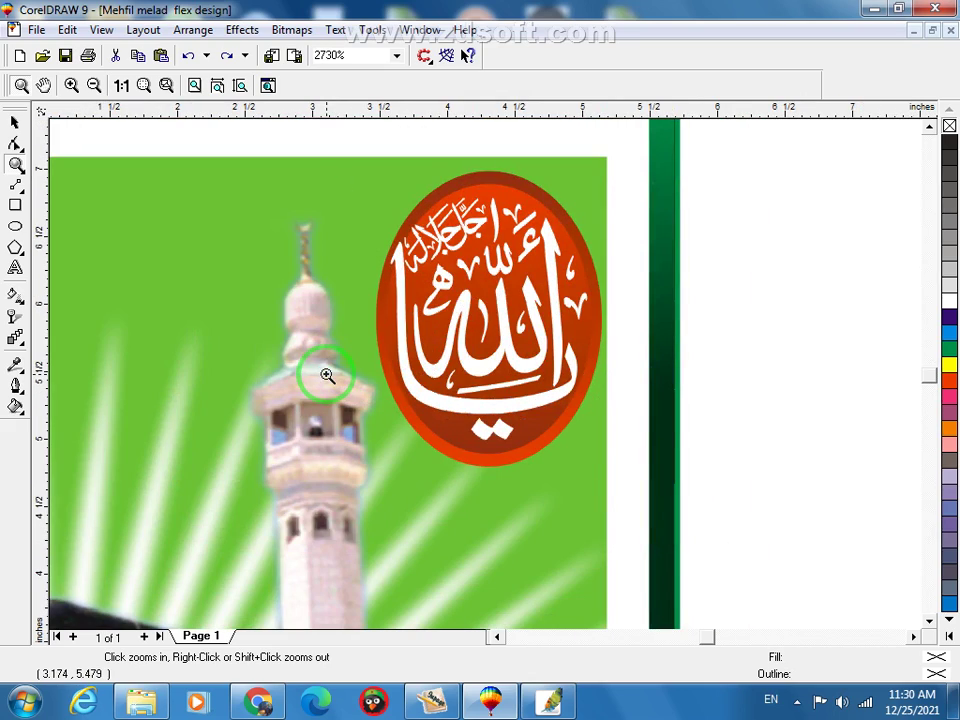
pyautogui.rightClick(327, 375)
pyautogui.moveTo(76, 394); pyautogui.dragTo(407, 518)
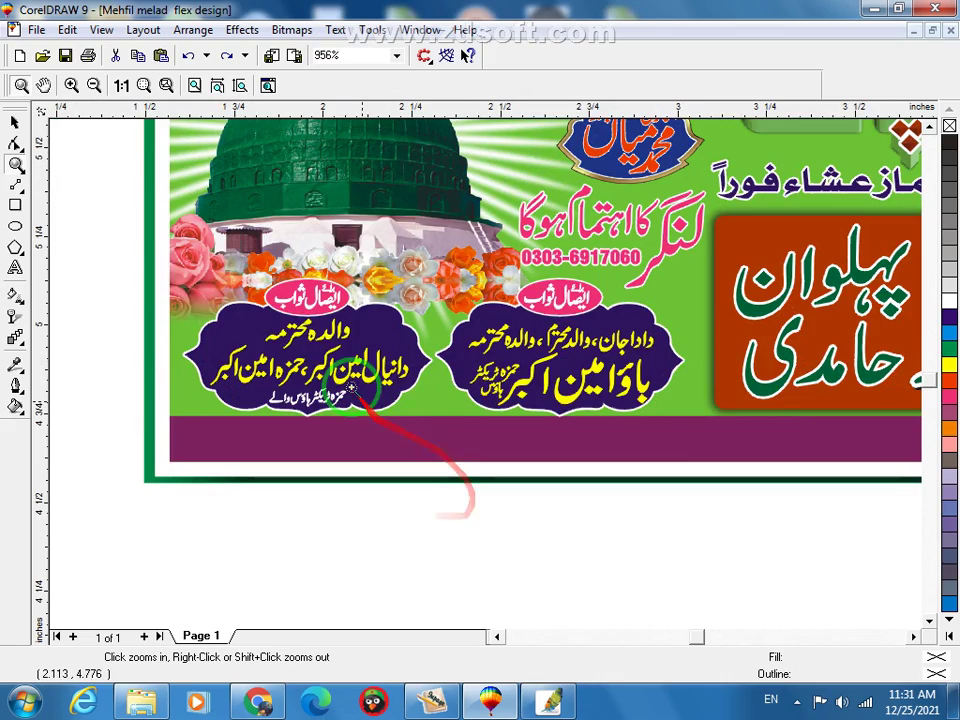
pyautogui.moveTo(162, 276); pyautogui.dragTo(776, 431)
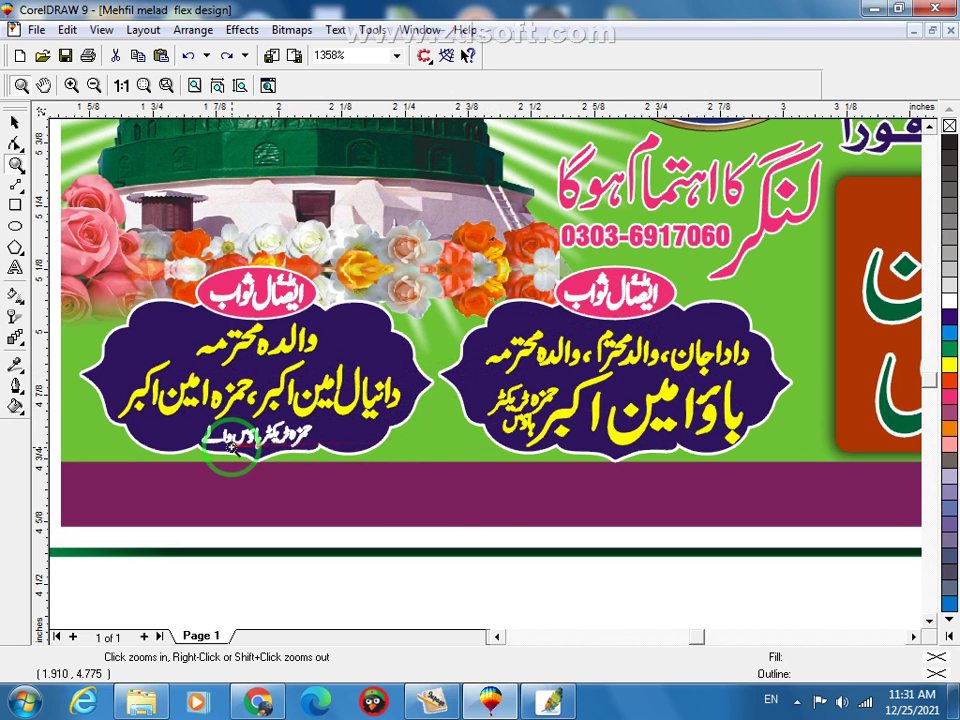
pyautogui.rightClick(484, 527)
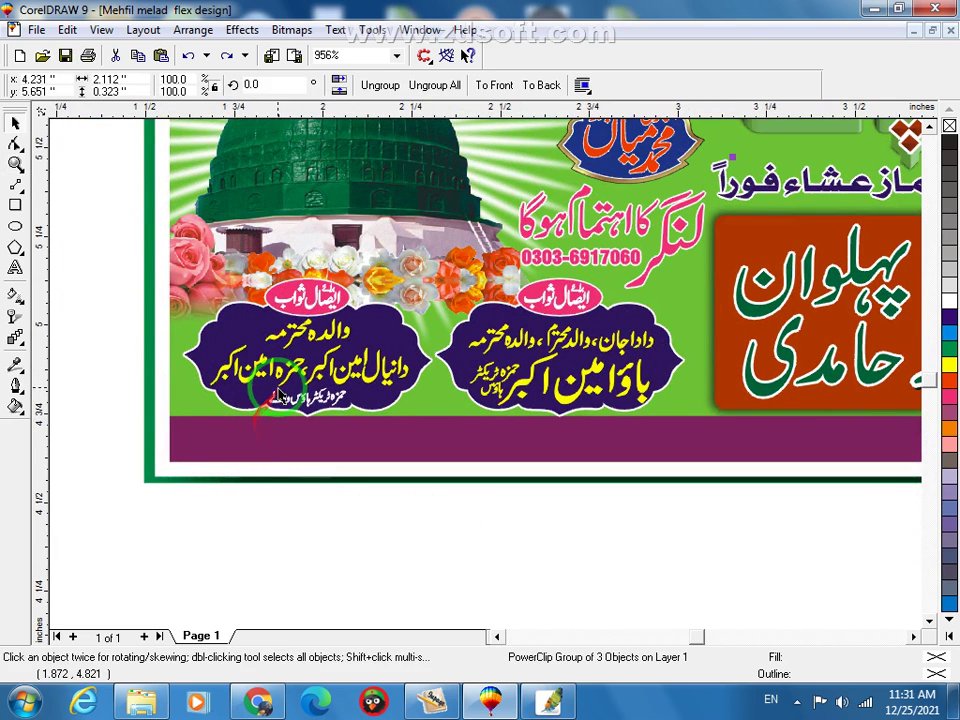
pyautogui.rightClick(290, 250)
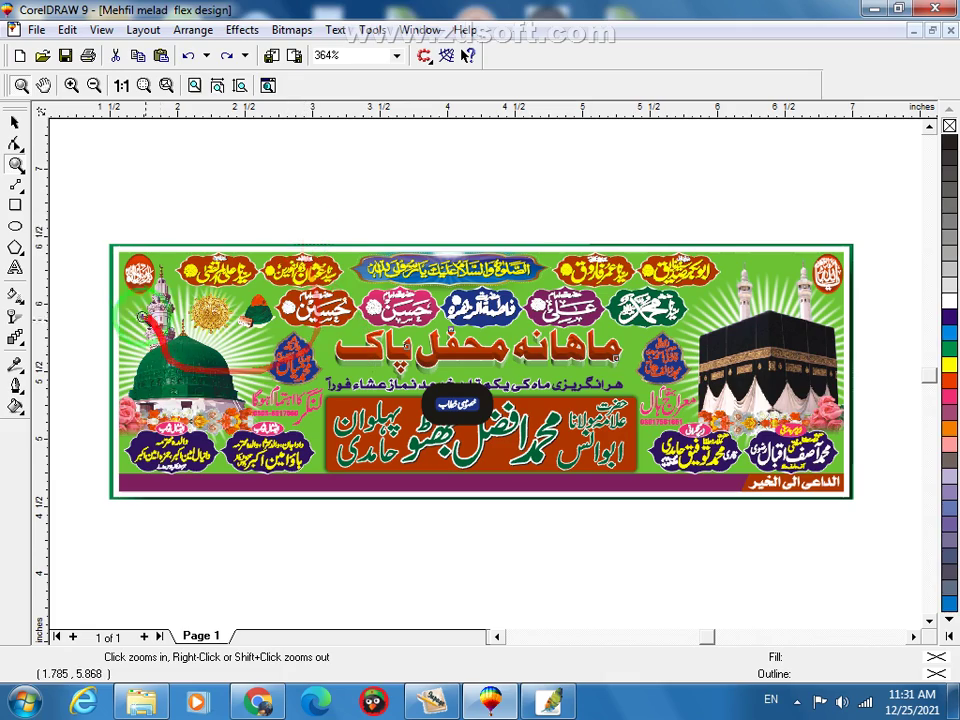
pyautogui.moveTo(209, 390); pyautogui.dragTo(210, 391)
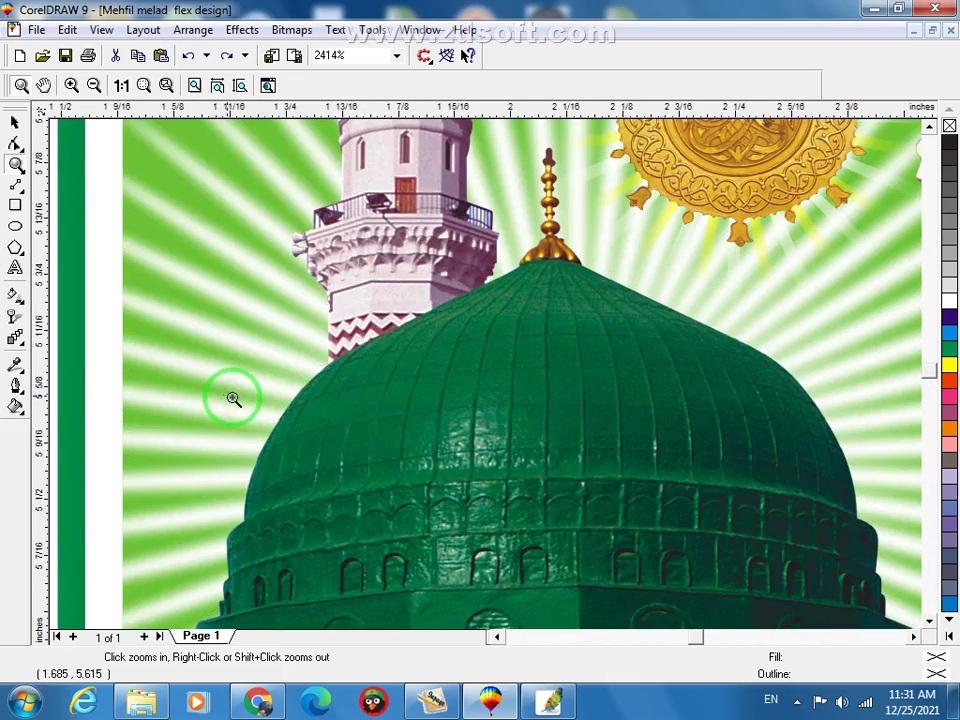
pyautogui.rightClick(589, 392)
# - Examine the upper-left badges, the golden medallion, the green turban illustration and the Kaaba image for detail quality
pyautogui.moveTo(108, 244); pyautogui.dragTo(258, 281)
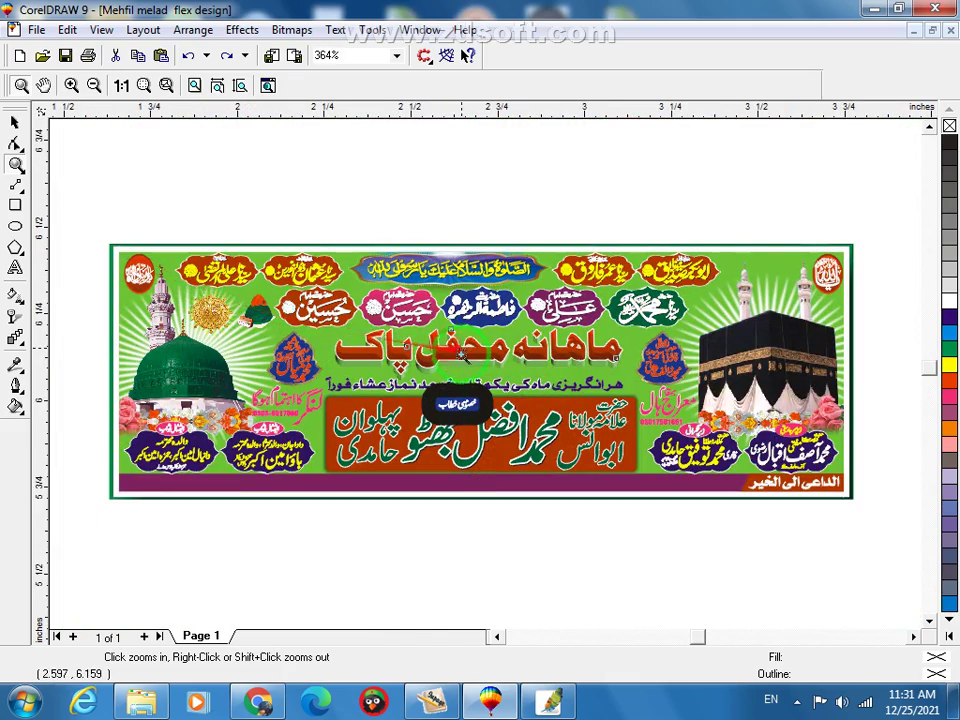
pyautogui.moveTo(434, 457); pyautogui.dragTo(449, 458)
pyautogui.moveTo(230, 310); pyautogui.dragTo(395, 453)
pyautogui.rightClick(318, 350)
pyautogui.rightClick(388, 390)
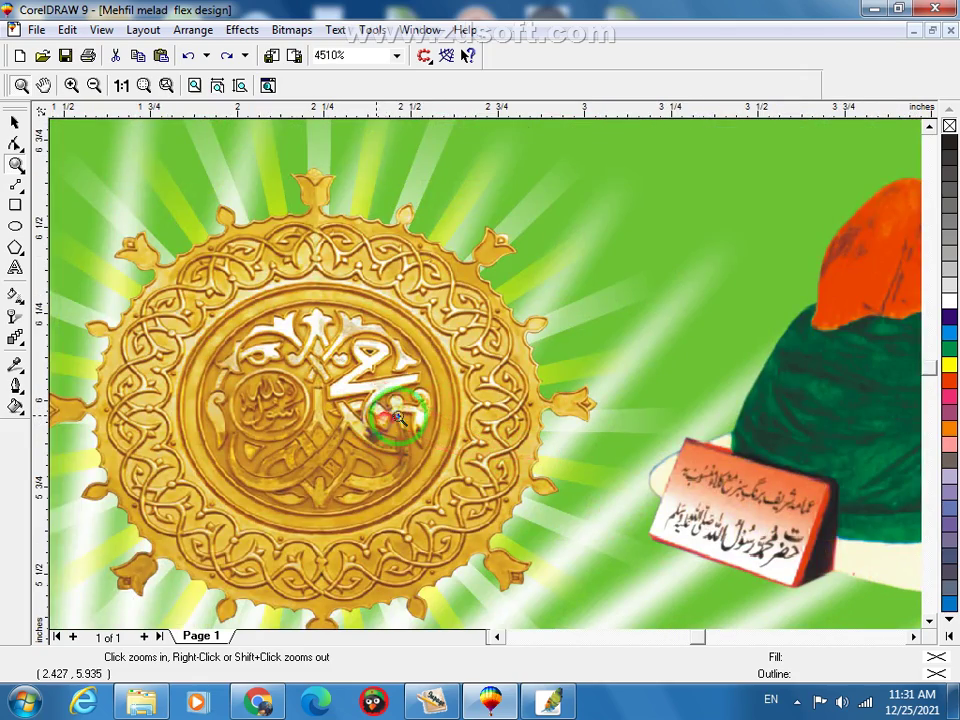
pyautogui.rightClick(430, 435)
pyautogui.moveTo(503, 466); pyautogui.dragTo(505, 467)
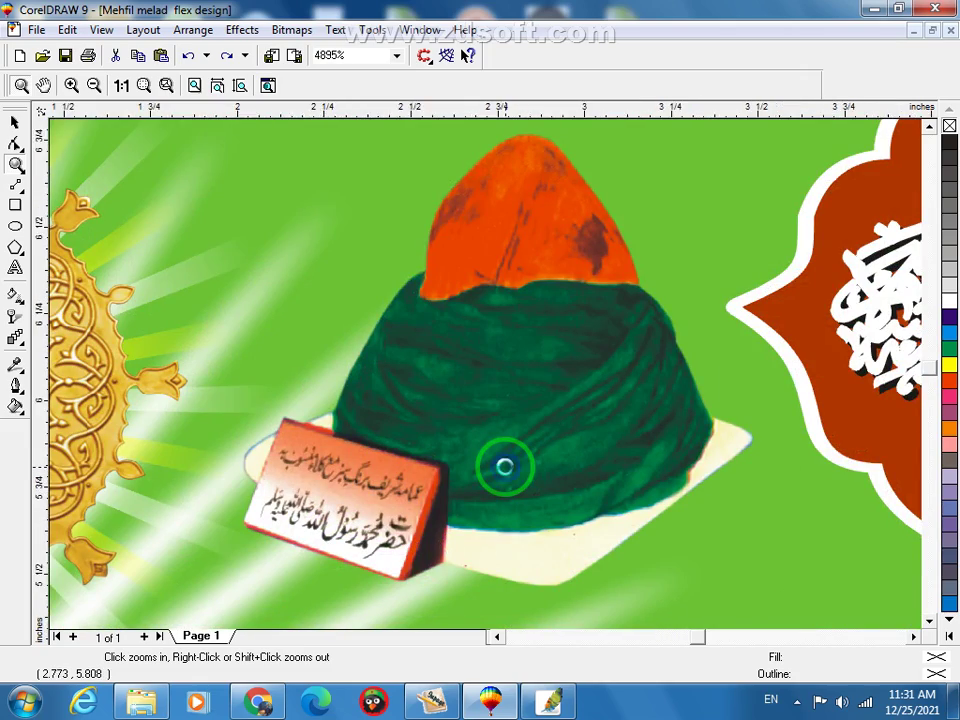
pyautogui.rightClick(506, 466)
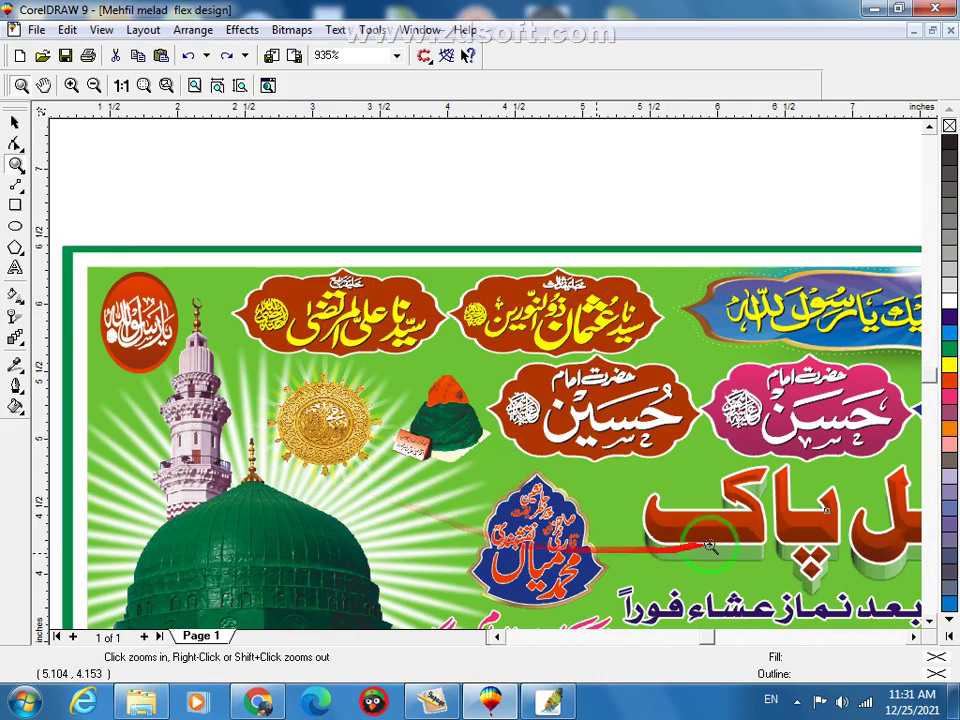
pyautogui.rightClick(743, 327)
pyautogui.moveTo(733, 339); pyautogui.dragTo(812, 423)
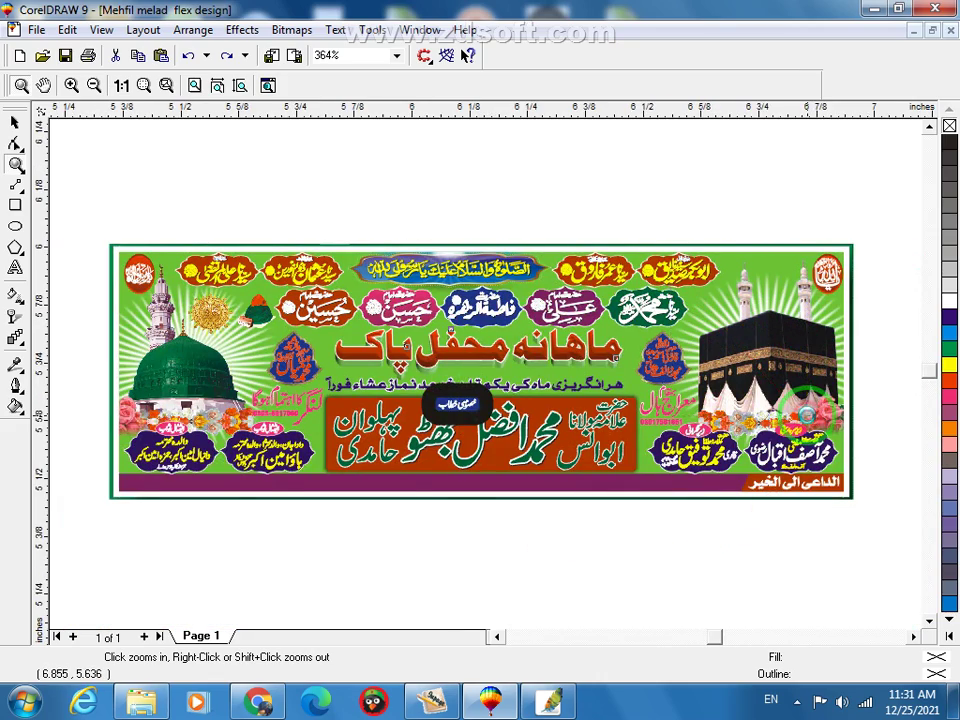
pyautogui.click(692, 369)
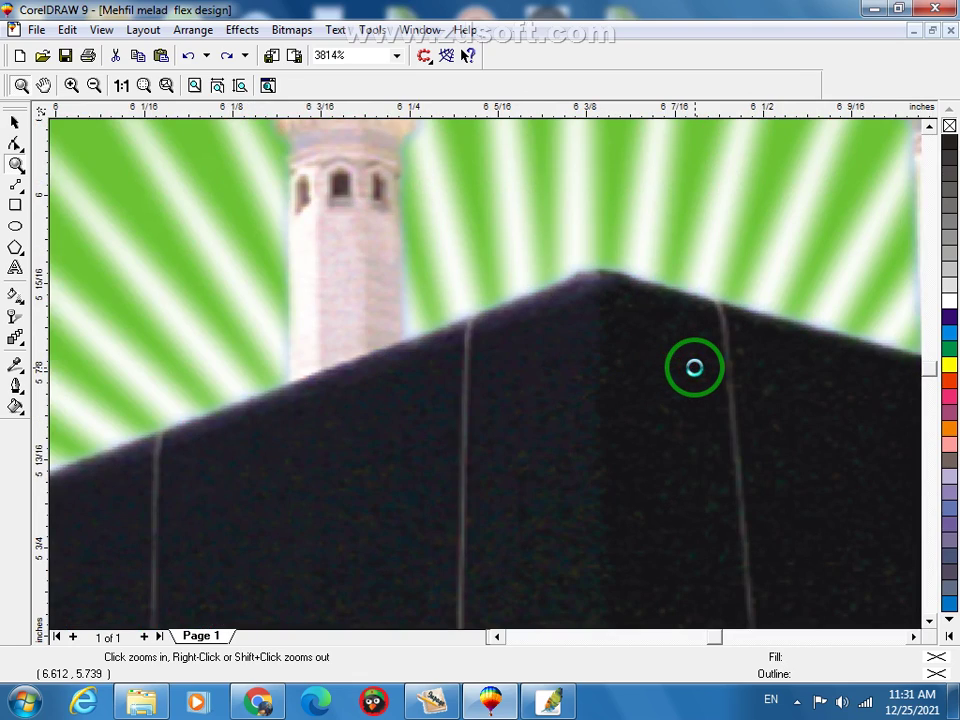
pyautogui.press('F4')
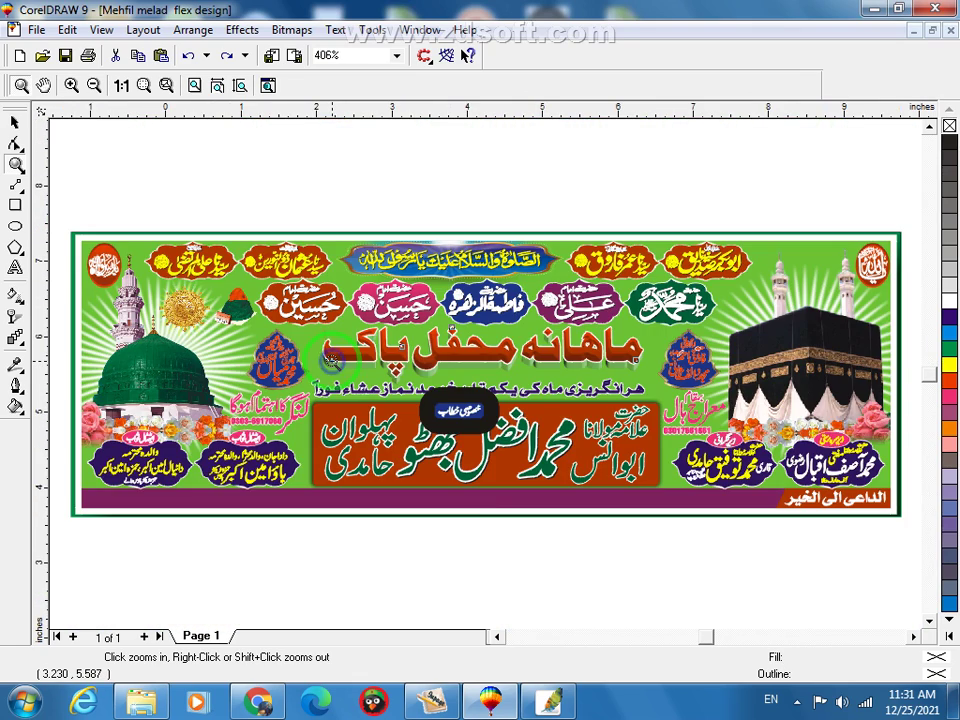
pyautogui.rightClick(549, 565)
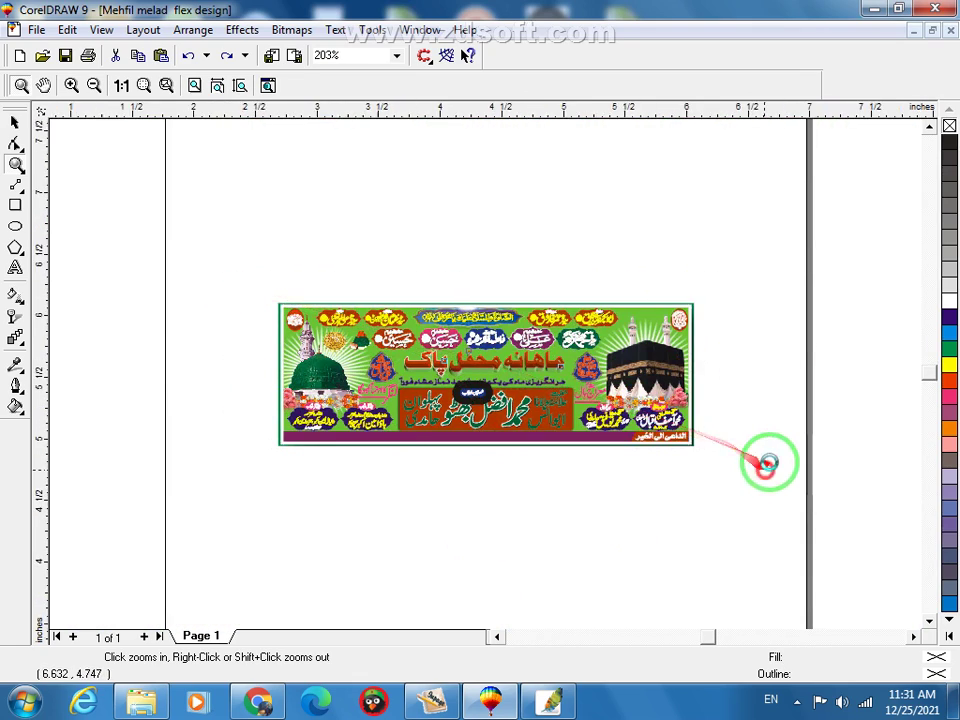
# - Select the green background PowerClip curve and open its contents for editing
pyautogui.press('space')
pyautogui.click(747, 362)
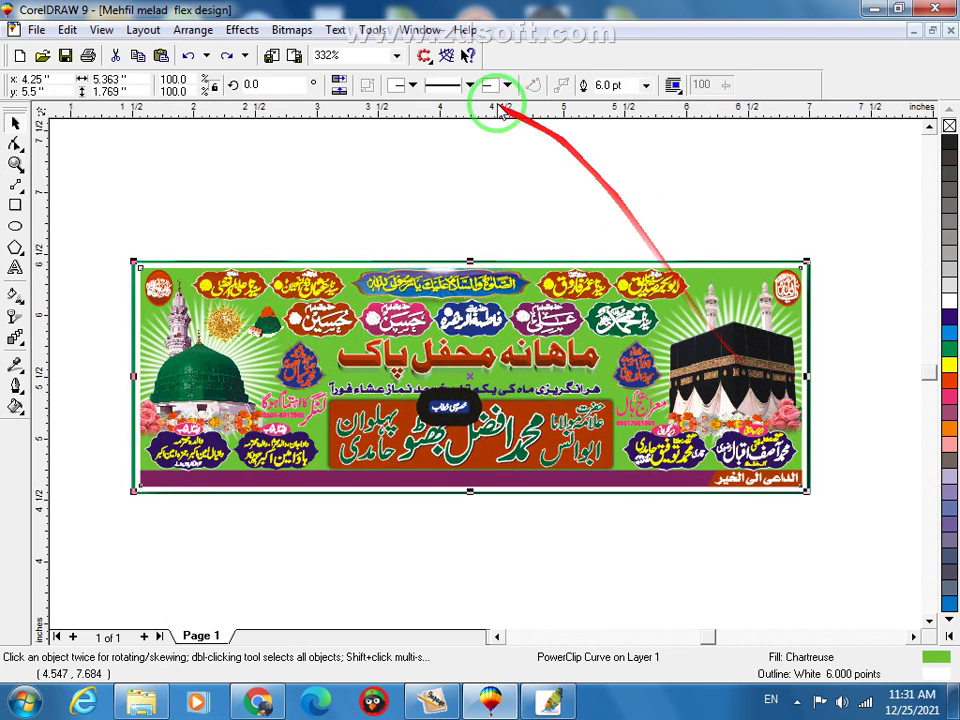
pyautogui.rightClick(690, 230)
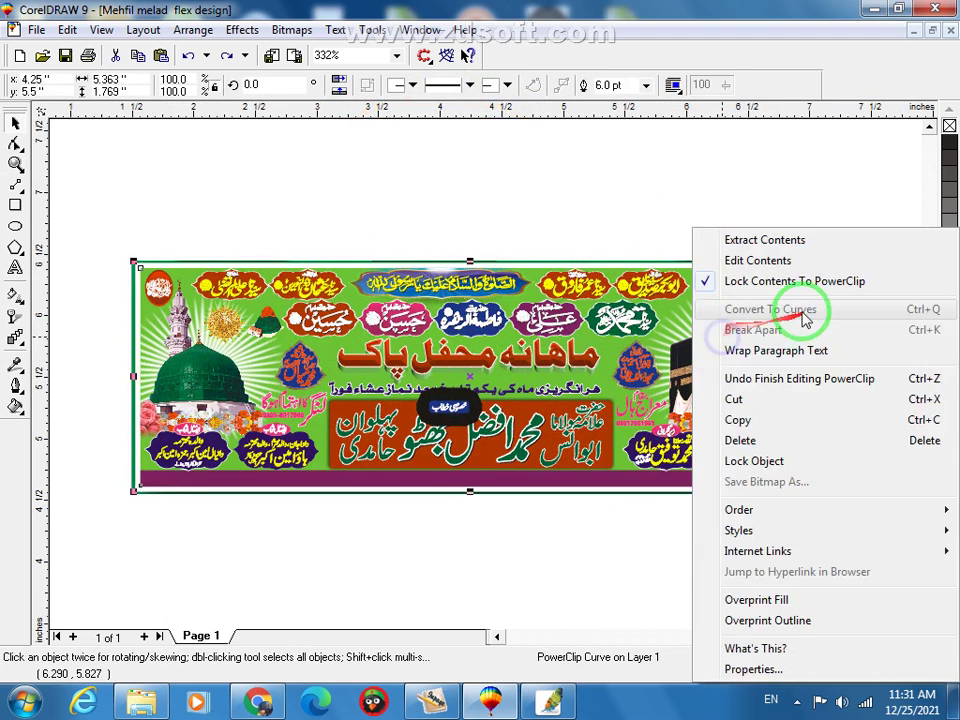
pyautogui.click(754, 259)
pyautogui.click(638, 581)
# - Move the blue calligraphy plaque group down by about 0.02 in within the background's PowerClip contents
pyautogui.click(459, 281)
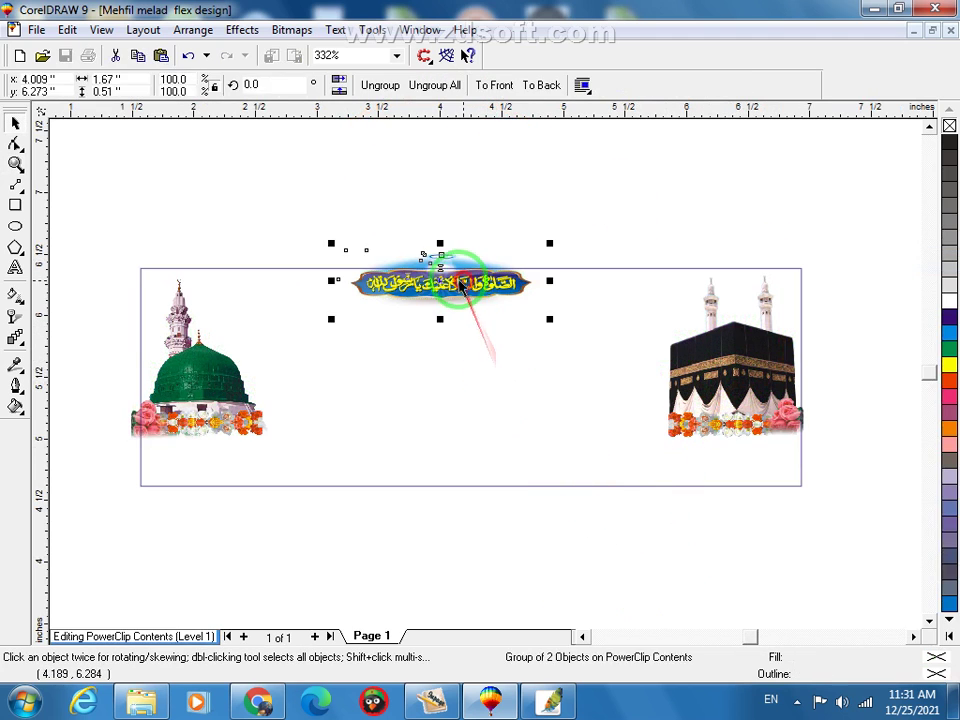
pyautogui.press('space')
pyautogui.moveTo(352, 226); pyautogui.dragTo(473, 285)
pyautogui.press('space')
pyautogui.click(652, 274)
pyautogui.moveTo(635, 420); pyautogui.dragTo(637, 436)
pyautogui.moveTo(460, 388); pyautogui.dragTo(462, 397)
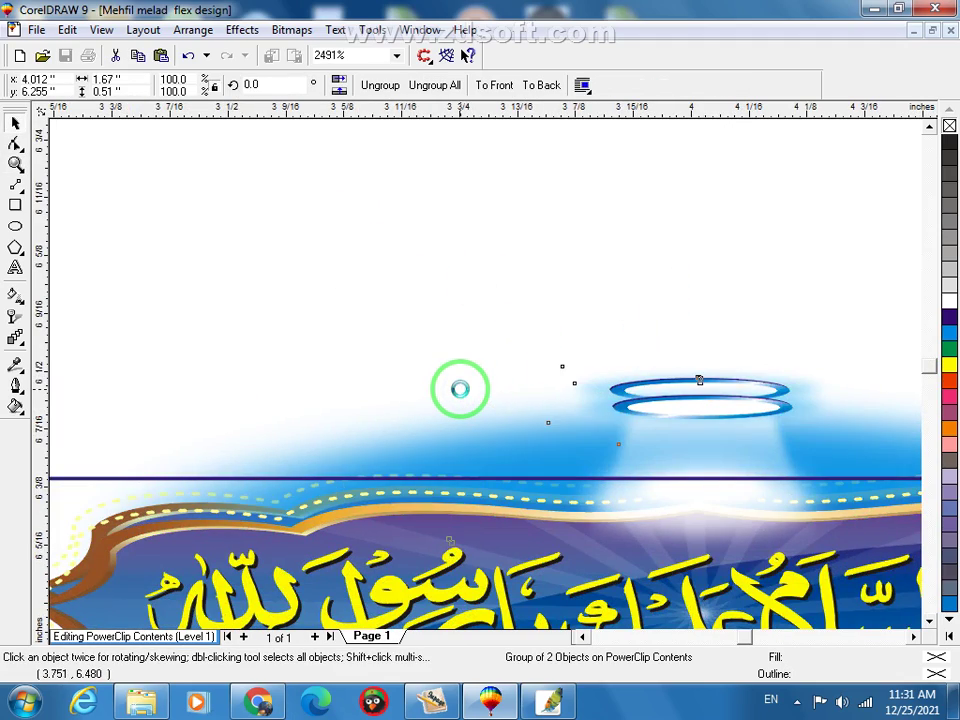
# - Undo the last move of the blue calligraphy plaque and finish editing the background's PowerClip contents
pyautogui.hotkey('ctrl', 'z')
pyautogui.press('space')
pyautogui.rightClick(406, 308)
pyautogui.press('space')
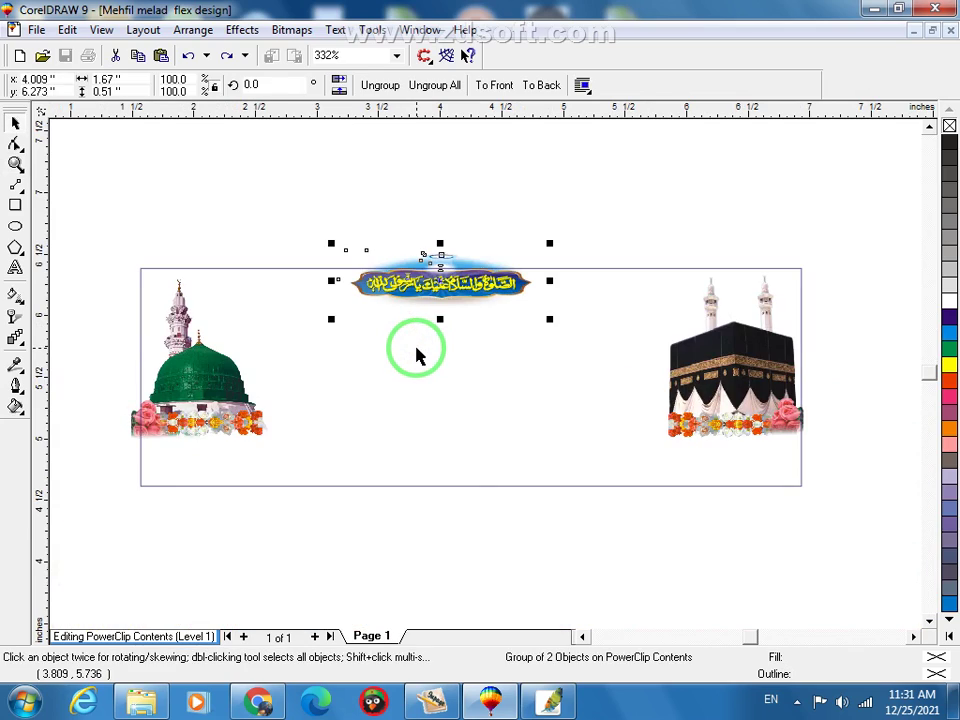
pyautogui.hotkey('alt', 'c')
pyautogui.press('w')
pyautogui.press('f')
pyautogui.click(504, 549)
# - Reopen the green background's PowerClip contents for editing
pyautogui.rightClick(243, 388)
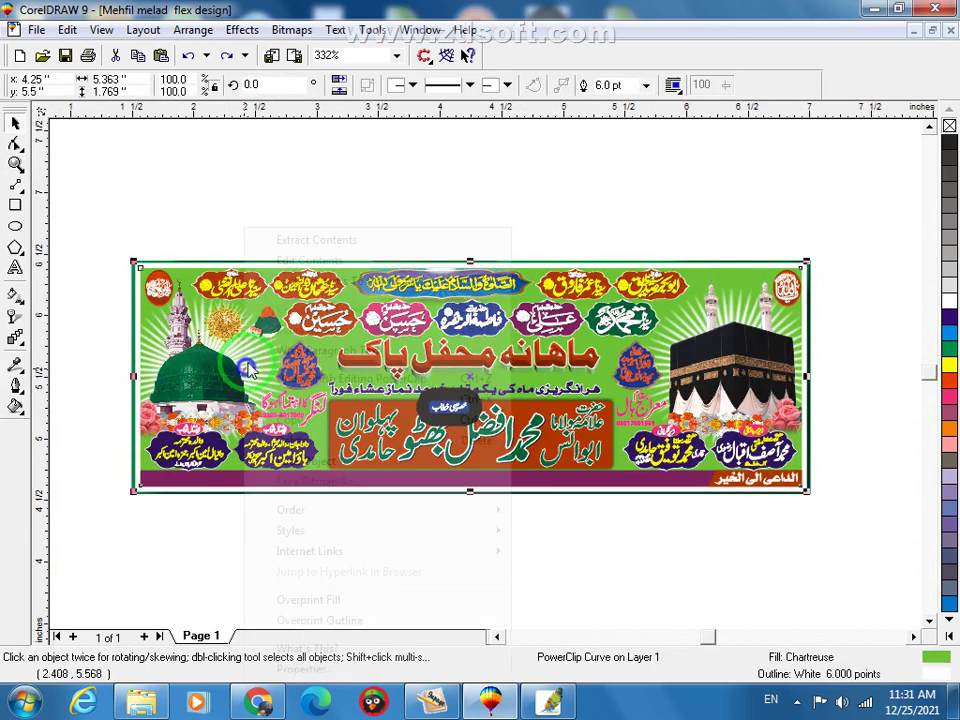
pyautogui.click(258, 257)
pyautogui.click(857, 463)
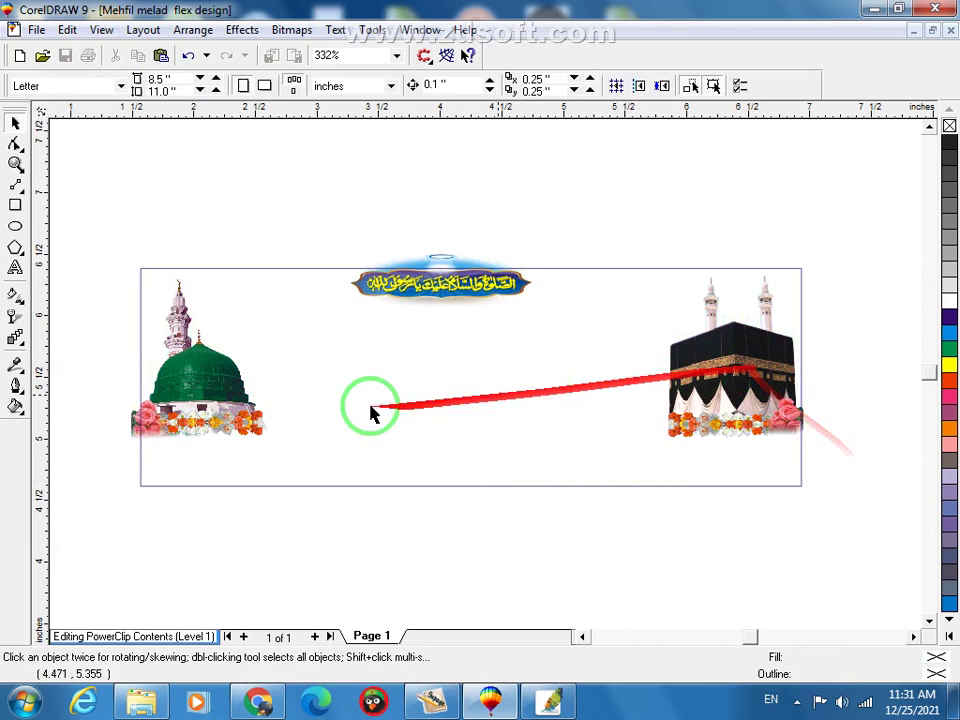
# - Move the flower garland beneath the green dome down to about y 4.95 in
pyautogui.click(168, 405)
pyautogui.press('space')
pyautogui.moveTo(101, 363); pyautogui.dragTo(334, 509)
pyautogui.press('space')
pyautogui.moveTo(429, 332); pyautogui.dragTo(430, 418)
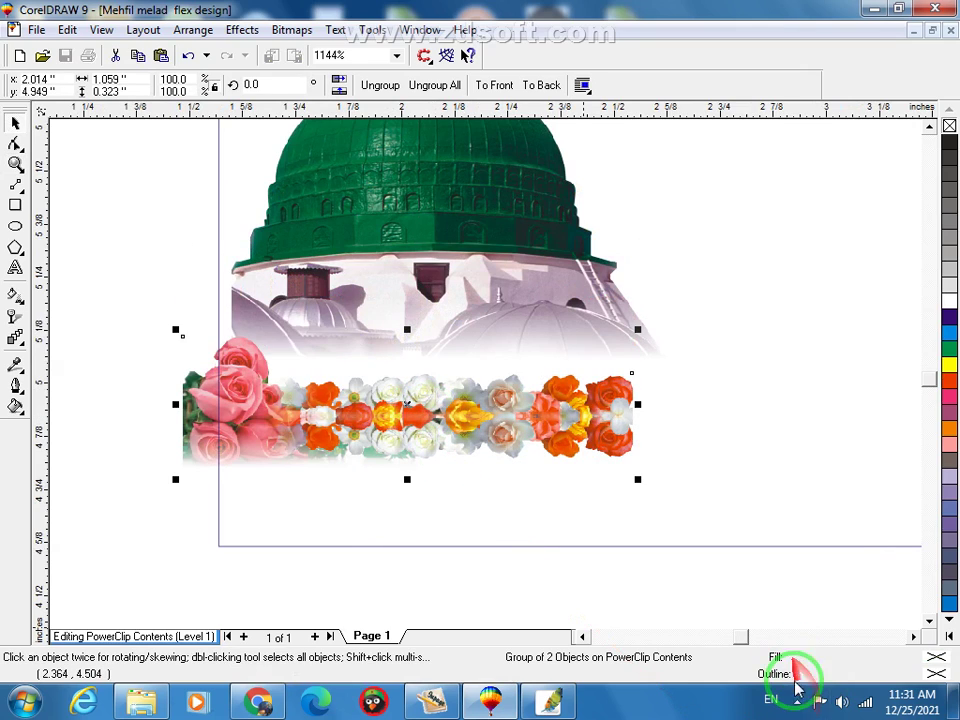
pyautogui.click(797, 704)
pyautogui.click(649, 557)
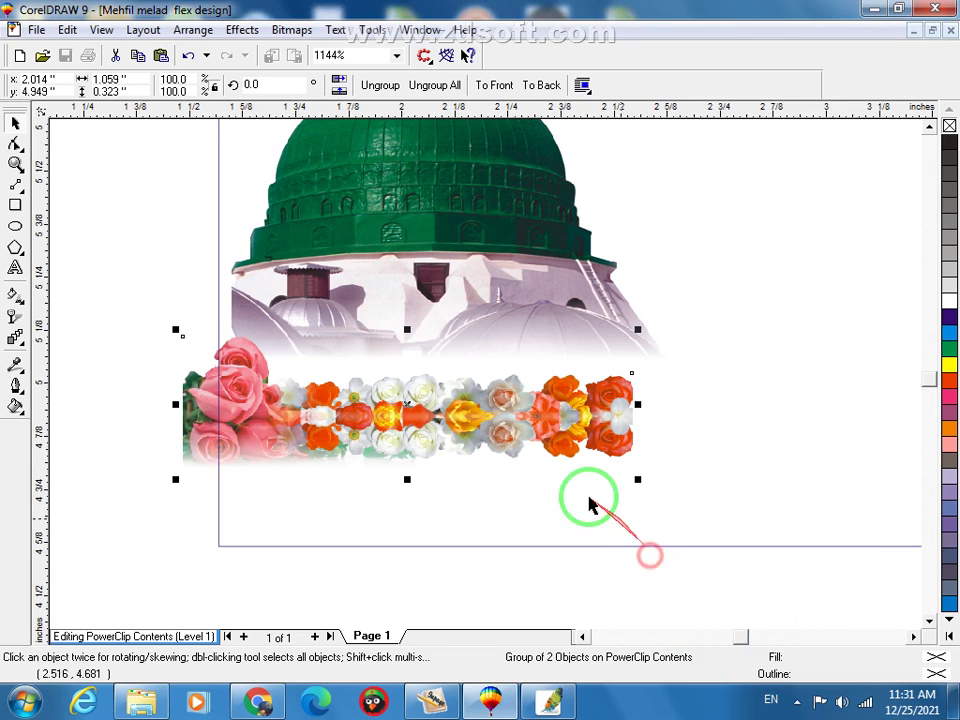
# - Reposition the dome's flower garland to about x 2.1 in, y 5.05 in, so its roses align with the frame's edge
pyautogui.moveTo(443, 443); pyautogui.dragTo(370, 383)
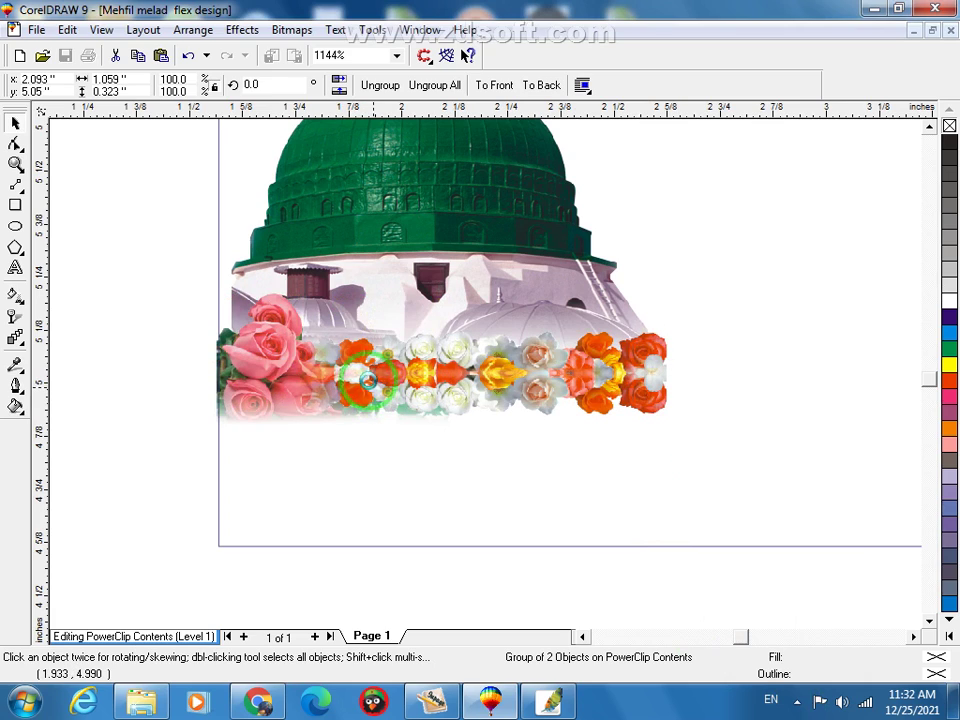
pyautogui.hotkey('ctrl', 'z')
pyautogui.press('F2')
pyautogui.press('space')
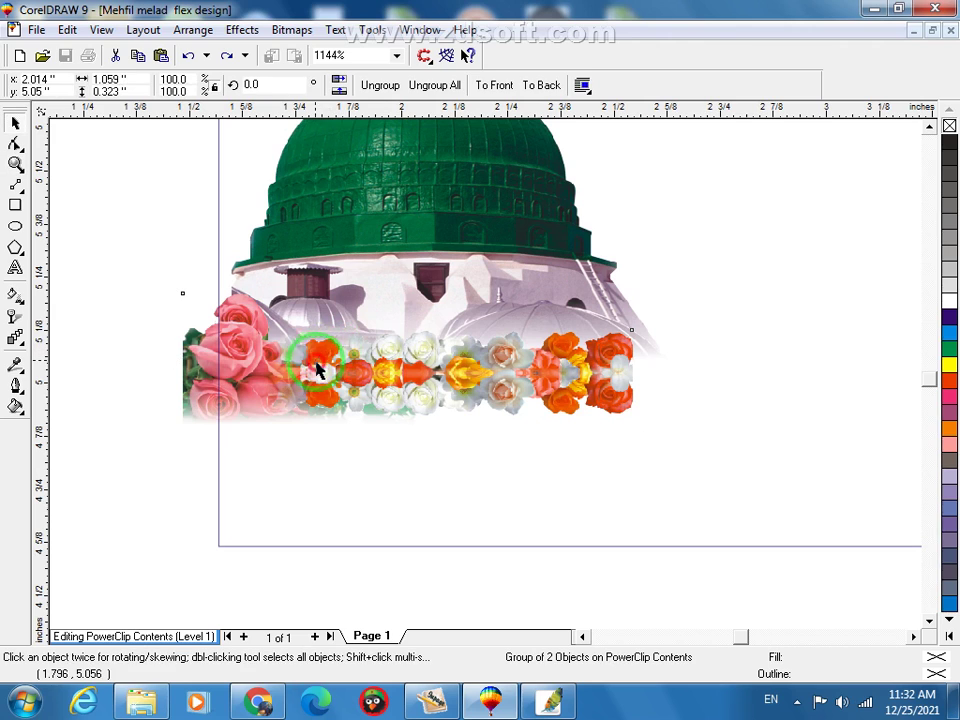
pyautogui.moveTo(316, 368); pyautogui.dragTo(350, 370)
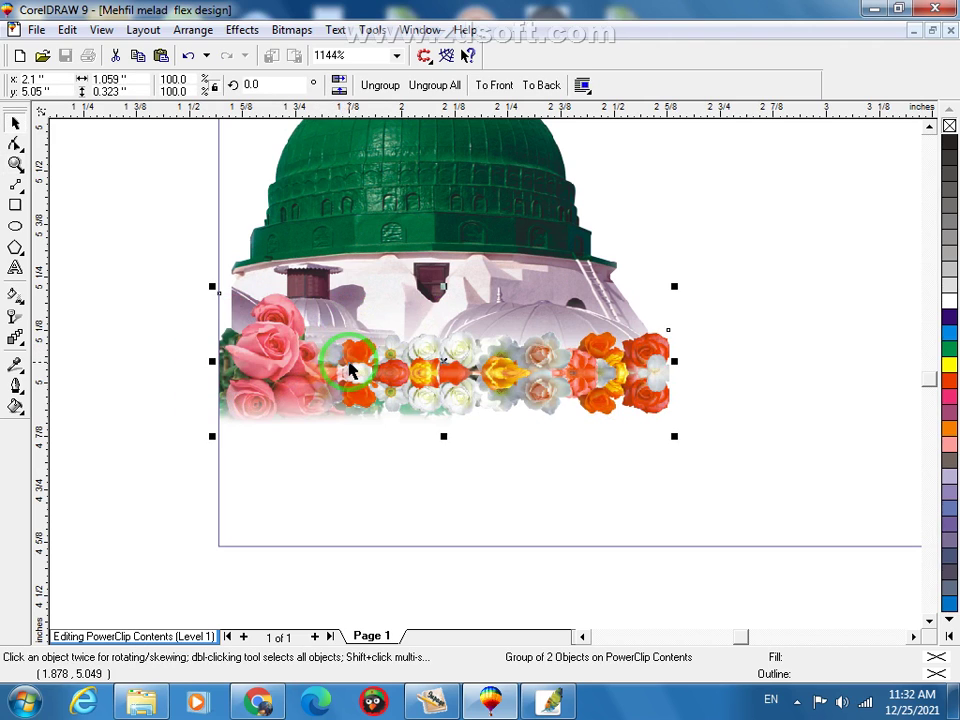
pyautogui.press('space')
# - Inspect the flower garland beneath the Kaaba image and select it
pyautogui.rightClick(548, 411)
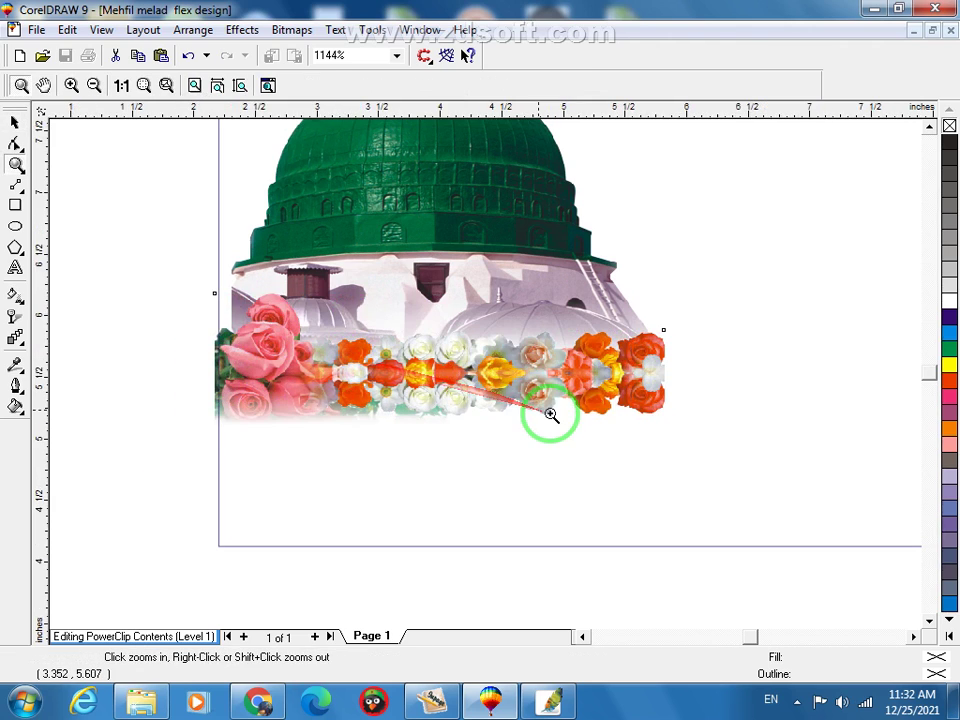
pyautogui.moveTo(638, 399); pyautogui.dragTo(816, 454)
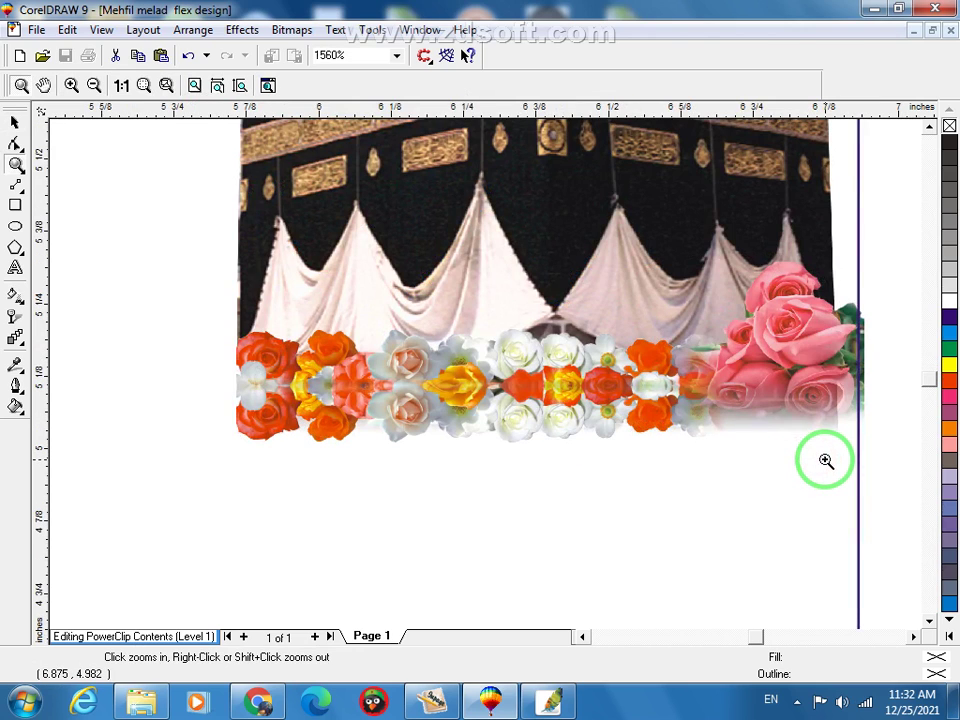
pyautogui.press('space')
pyautogui.click(822, 363)
pyautogui.press('space')
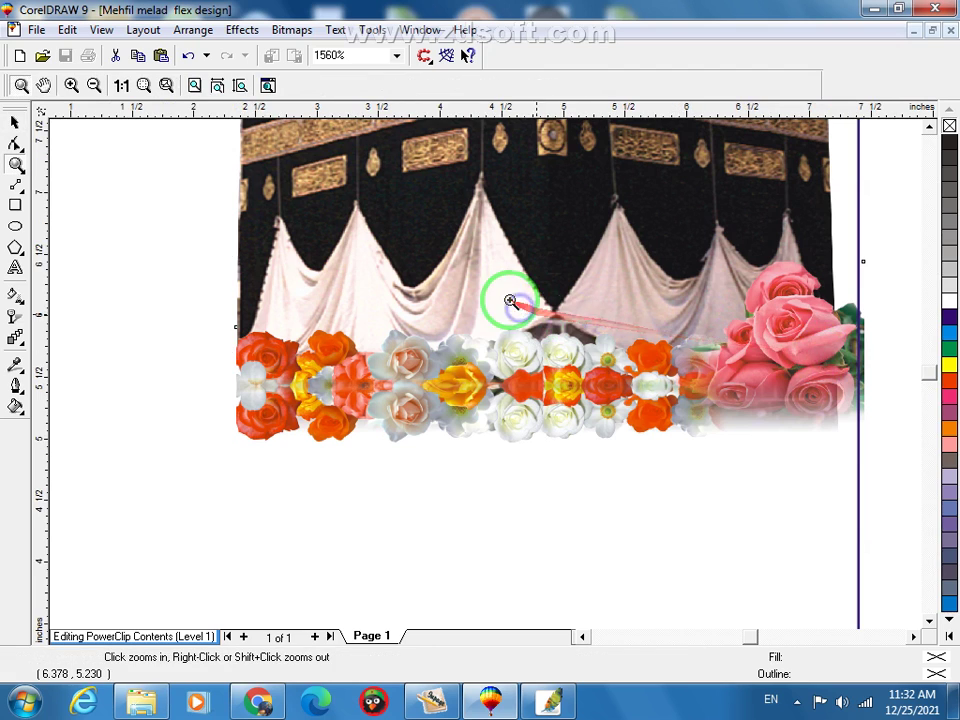
# - Try moving the Kaaba bitmap up to about x 6.56 in, y 5.9 in, and undo the move
pyautogui.rightClick(514, 300)
pyautogui.moveTo(598, 244); pyautogui.dragTo(810, 411)
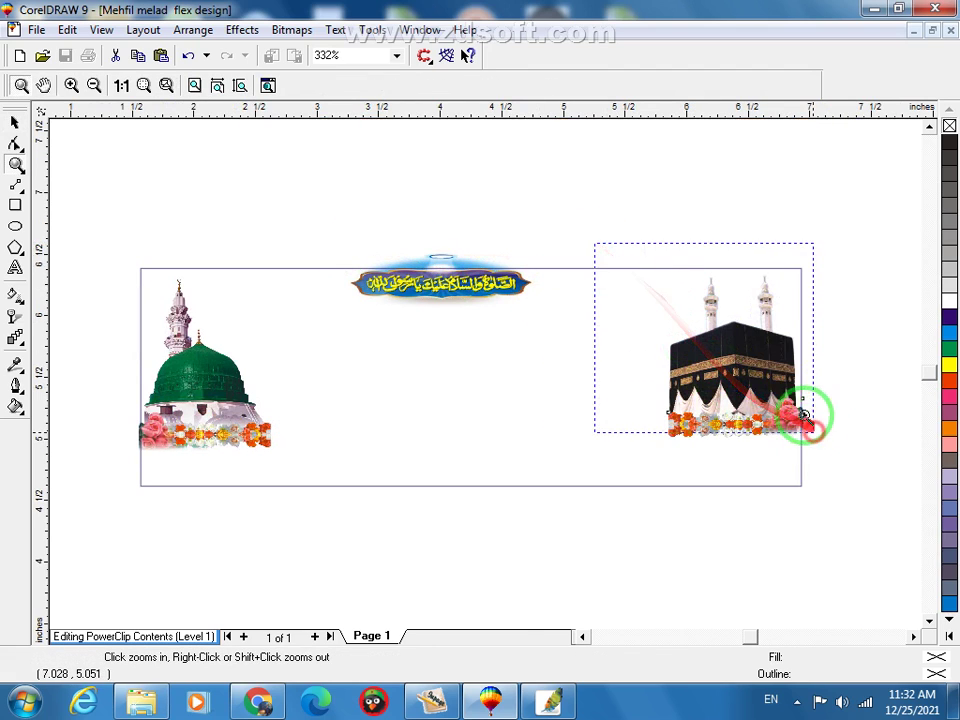
pyautogui.press('space')
pyautogui.click(531, 414)
pyautogui.keyDown('ctrl'); pyautogui.click(579, 360); pyautogui.keyUp('ctrl')
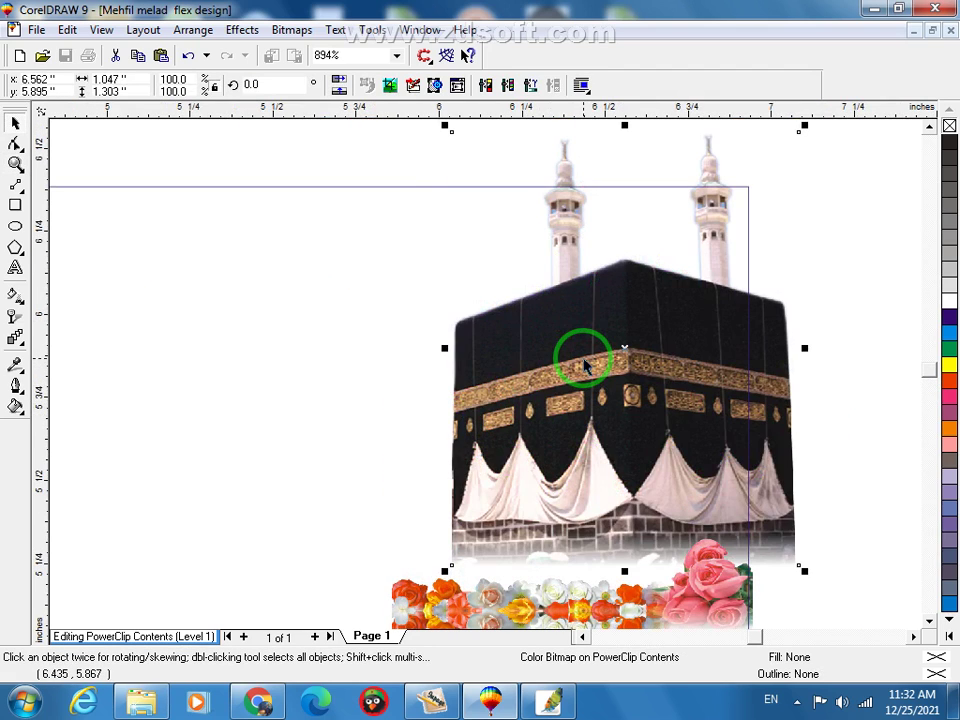
pyautogui.hotkey('ctrl', 'z')
# - Finish editing the PowerClip contents and return to the whole banner
pyautogui.rightClick(577, 394)
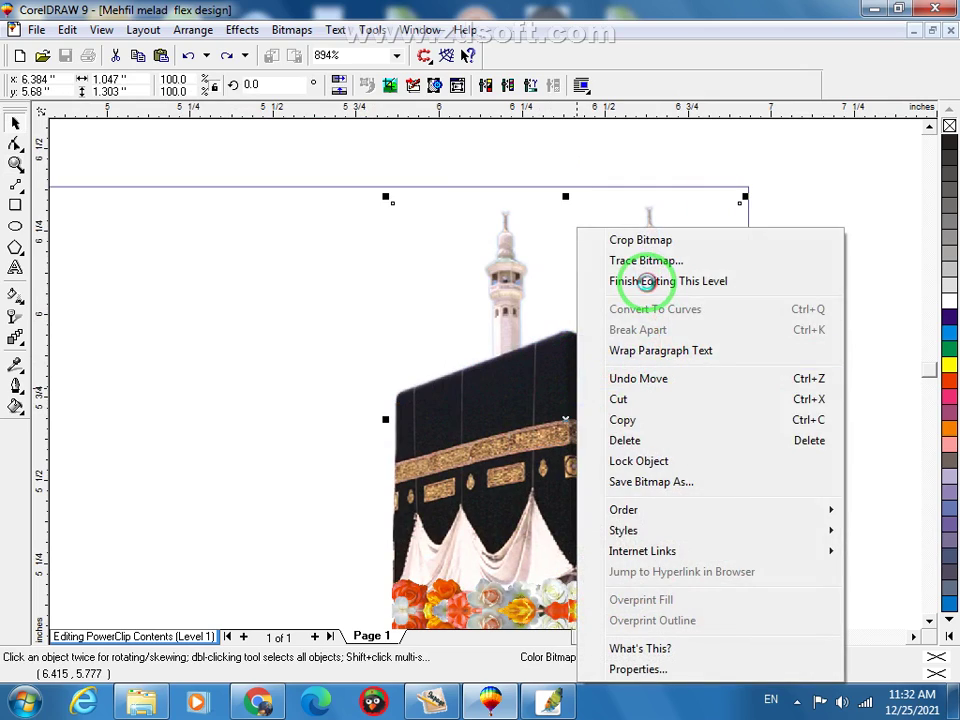
pyautogui.click(647, 283)
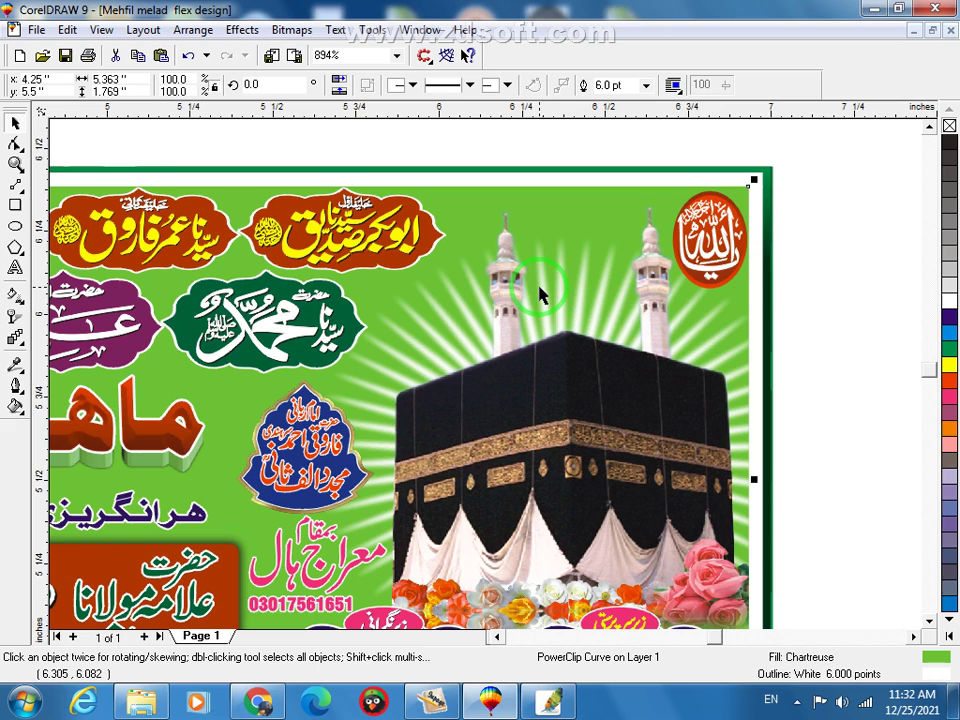
pyautogui.press('F2')
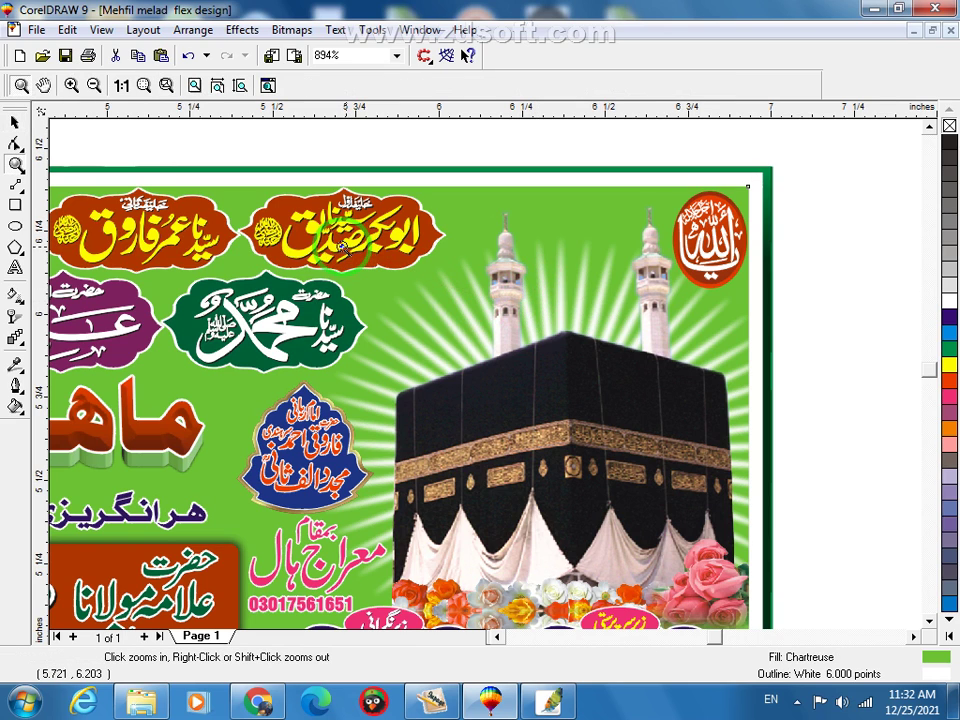
pyautogui.rightClick(340, 247)
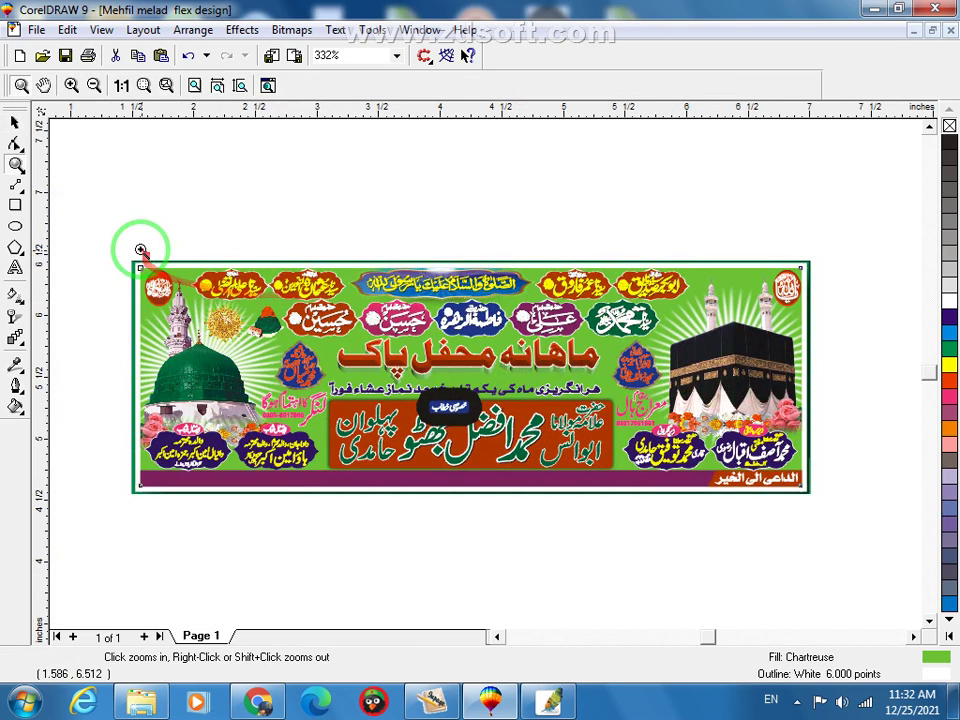
# - Examine the green and white border at the banner's upper-left corner and the background curve's nodes
pyautogui.moveTo(175, 315); pyautogui.dragTo(176, 315)
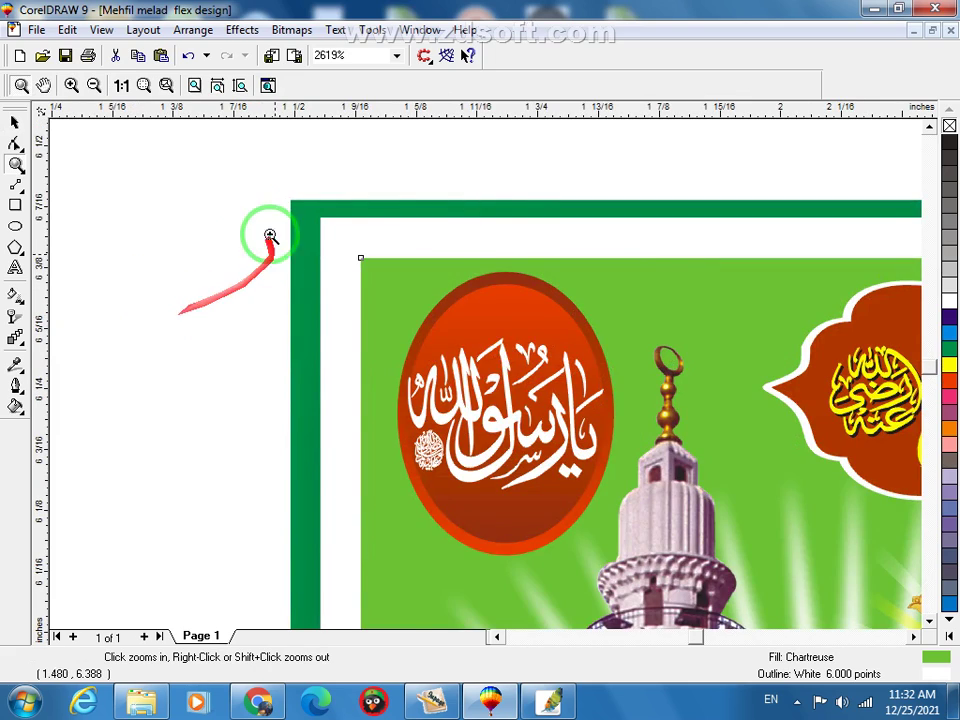
pyautogui.click(360, 265)
pyautogui.press('space')
pyautogui.click(467, 306)
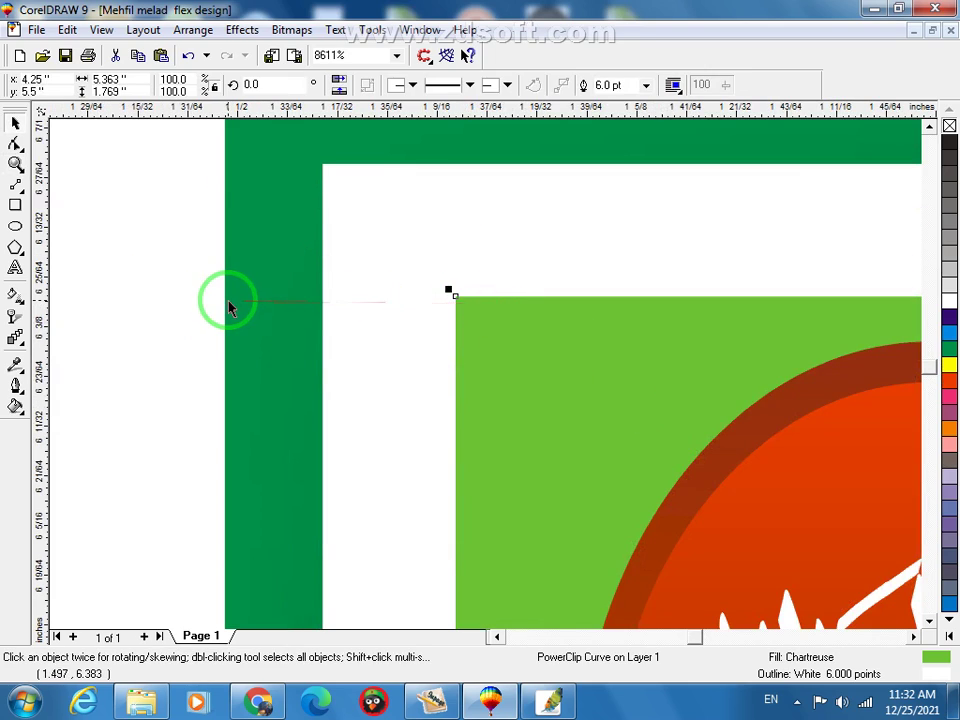
pyautogui.click(137, 315)
pyautogui.doubleClick(567, 316)
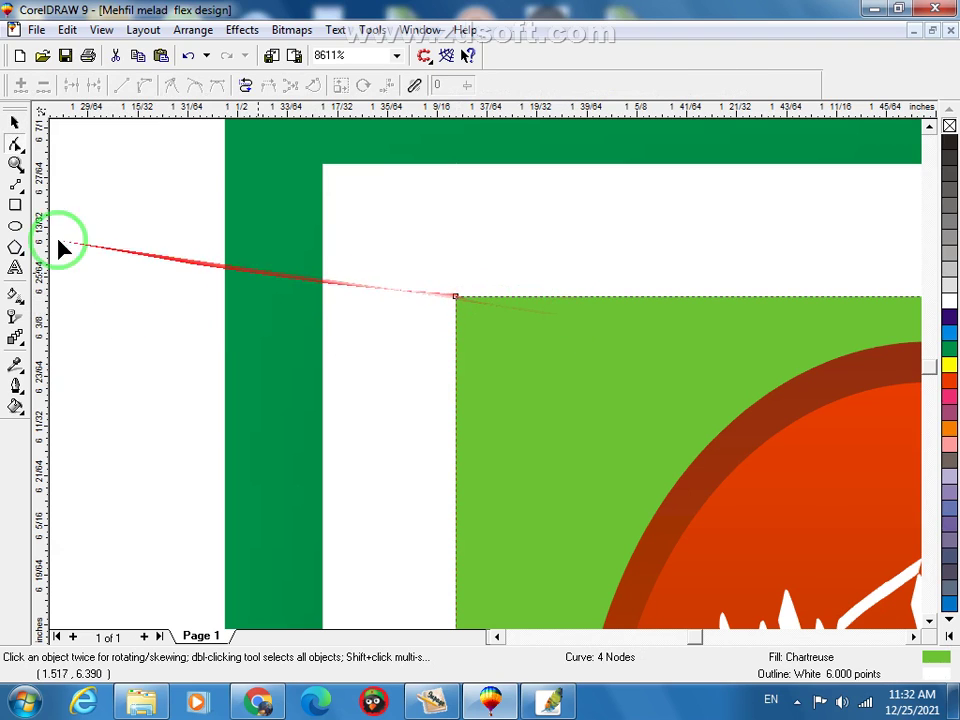
# - Select the red oval emblem group at the banner's upper left and examine the minaret's golden finial
pyautogui.click(15, 163)
pyautogui.rightClick(482, 354)
pyautogui.press('space')
pyautogui.click(508, 397)
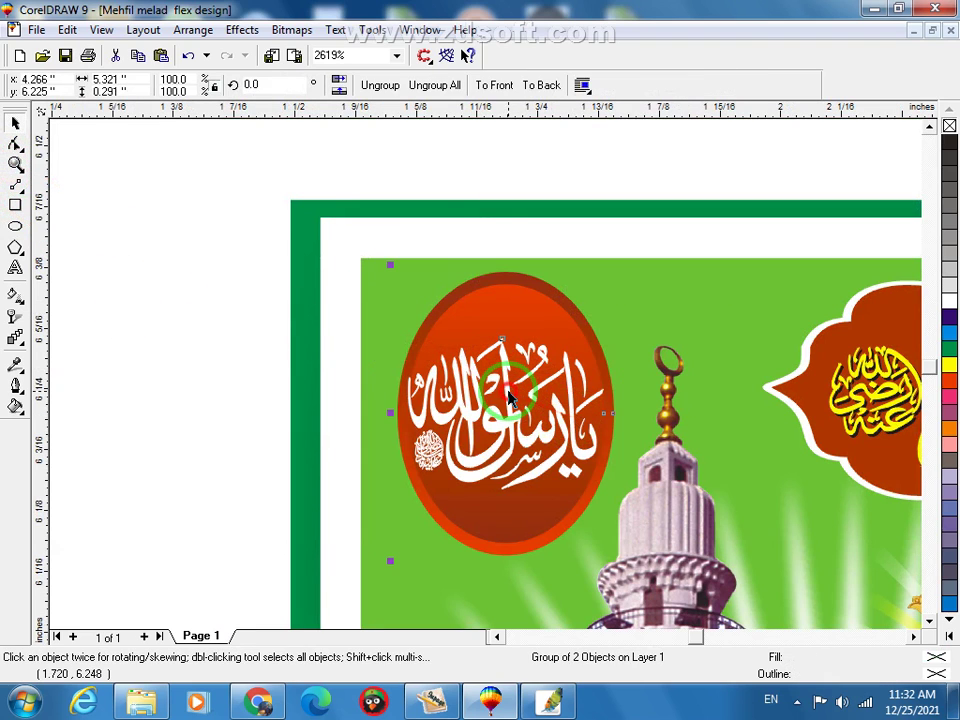
pyautogui.press('space')
pyautogui.moveTo(726, 409); pyautogui.dragTo(726, 409)
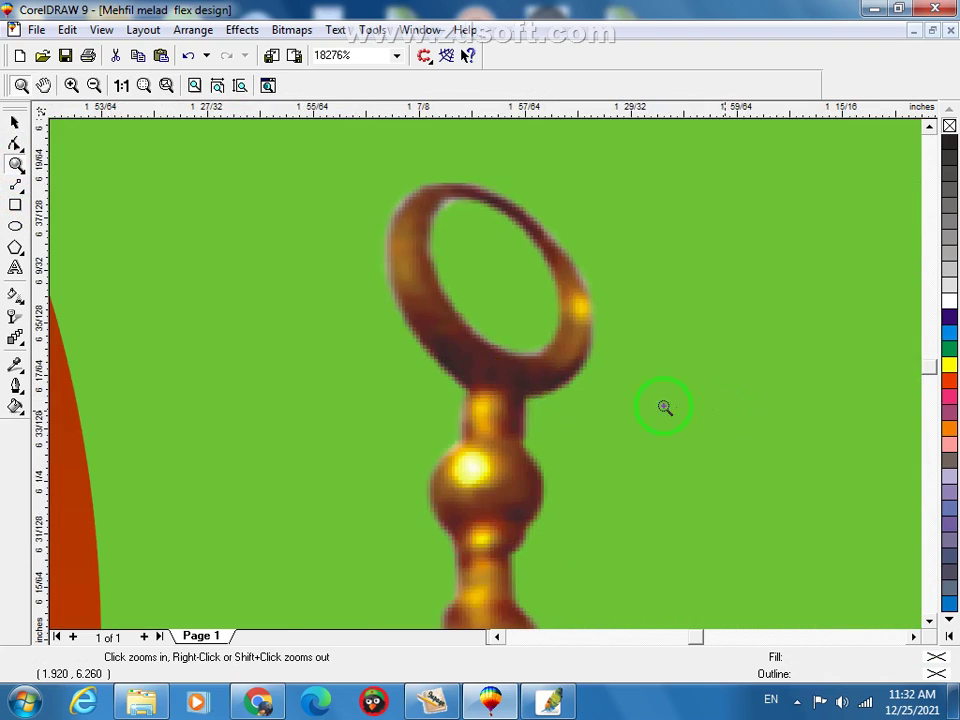
pyautogui.rightClick(491, 382)
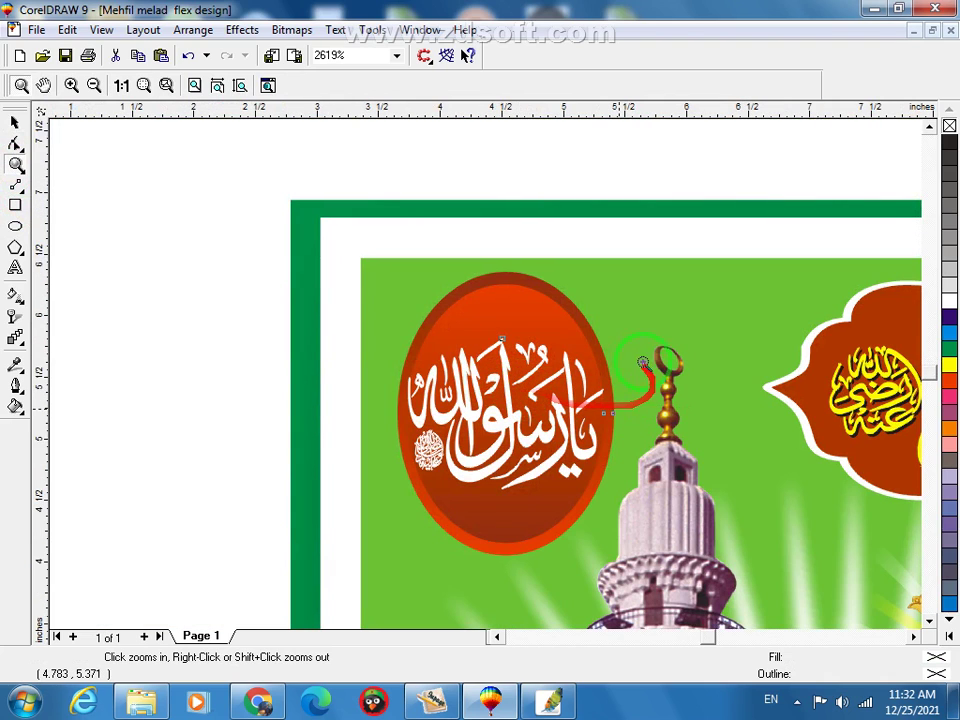
pyautogui.rightClick(643, 362)
# - Inspect the row of coloured name badges above the title by selecting the green and blue ones
pyautogui.moveTo(505, 355); pyautogui.dragTo(682, 349)
pyautogui.press('space')
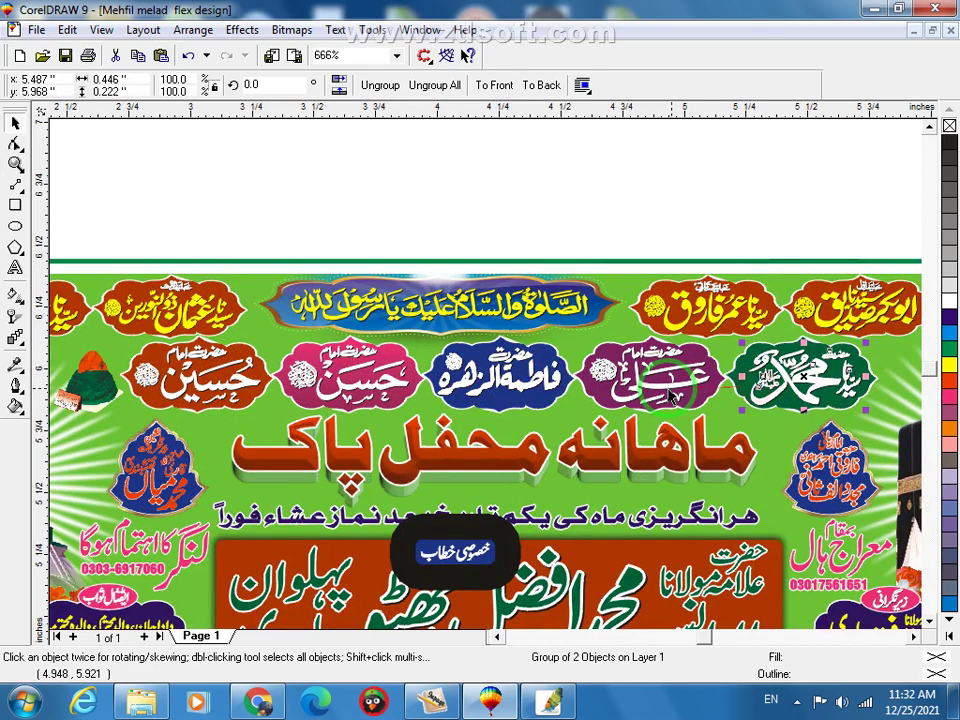
pyautogui.click(505, 383)
pyautogui.press('space')
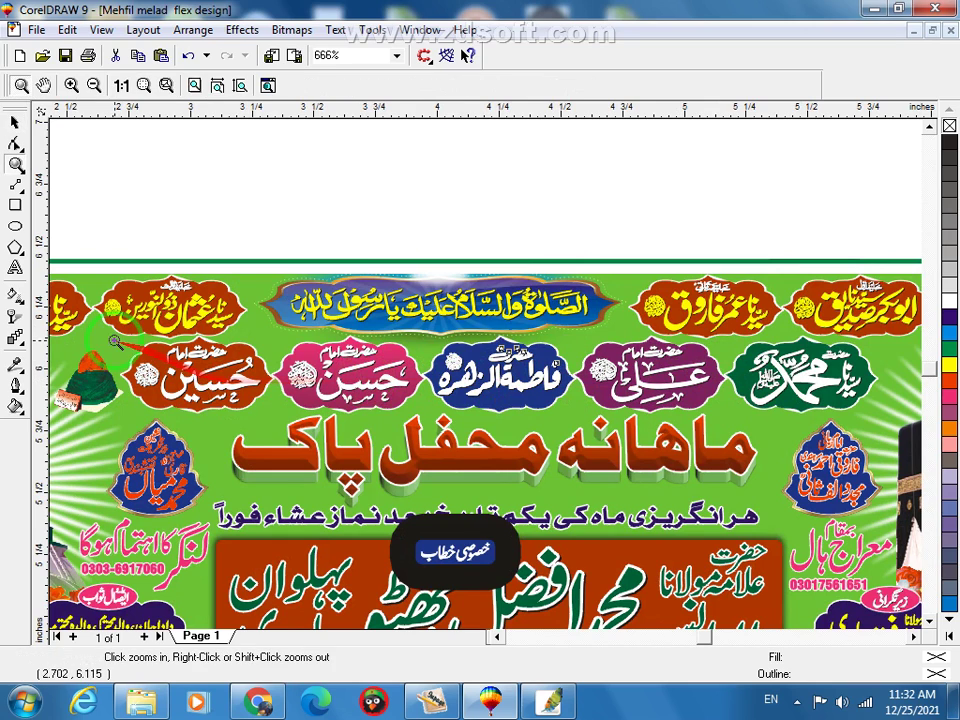
pyautogui.click(441, 430)
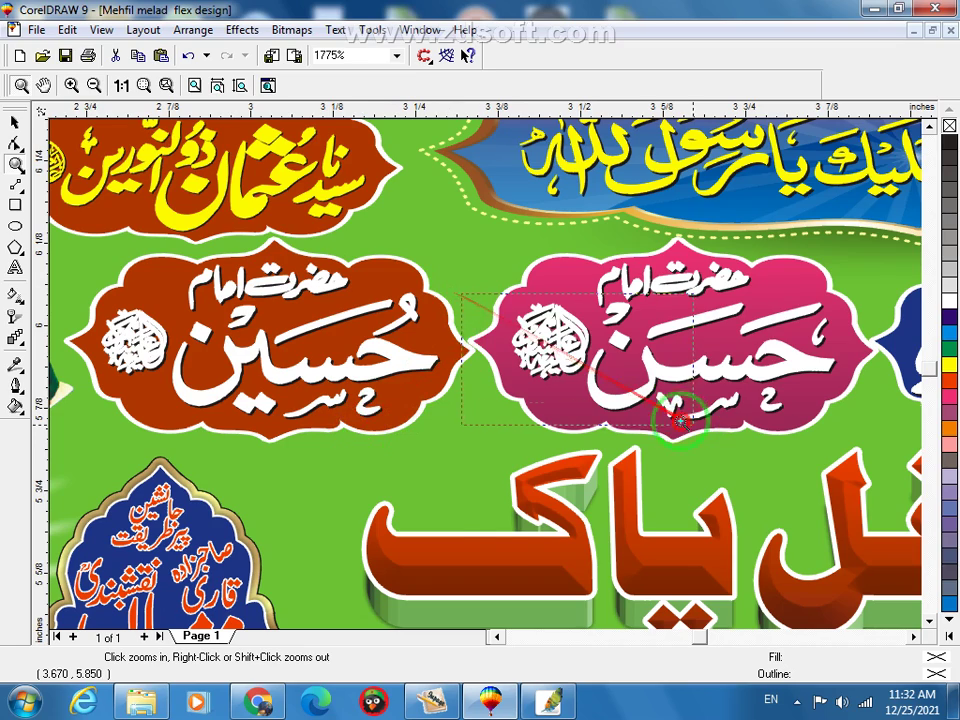
# - Try moving the white round calligraphy in the pink badge to the left and undo the move
pyautogui.moveTo(680, 420); pyautogui.dragTo(682, 422)
pyautogui.press('space')
pyautogui.keyDown('ctrl'); pyautogui.click(611, 428); pyautogui.keyUp('ctrl')
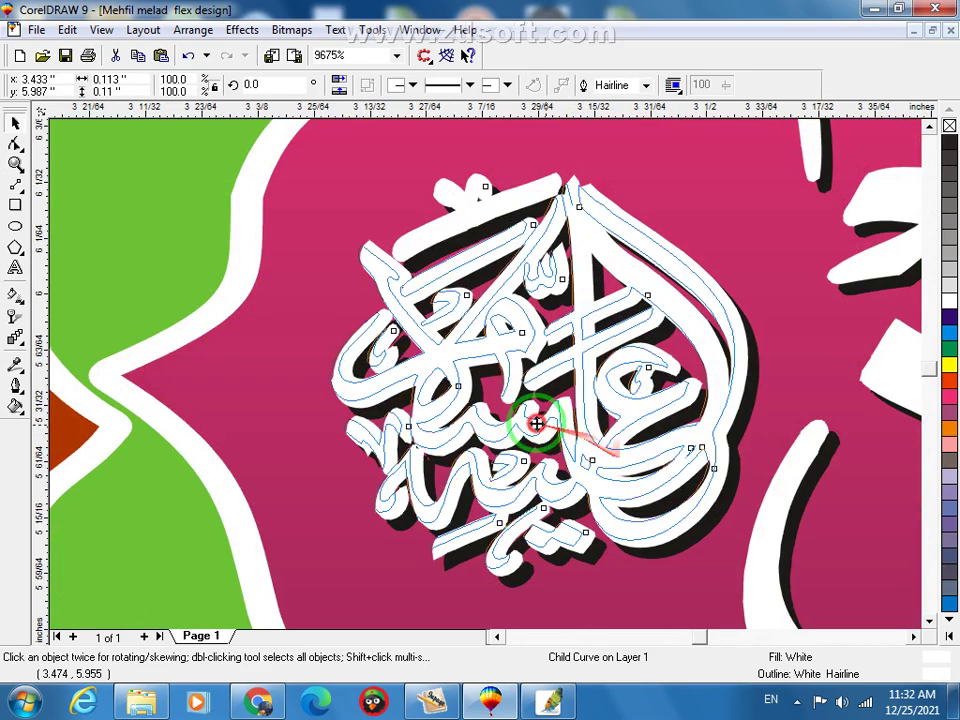
pyautogui.moveTo(537, 423); pyautogui.dragTo(505, 422)
pyautogui.hotkey('ctrl', 'z')
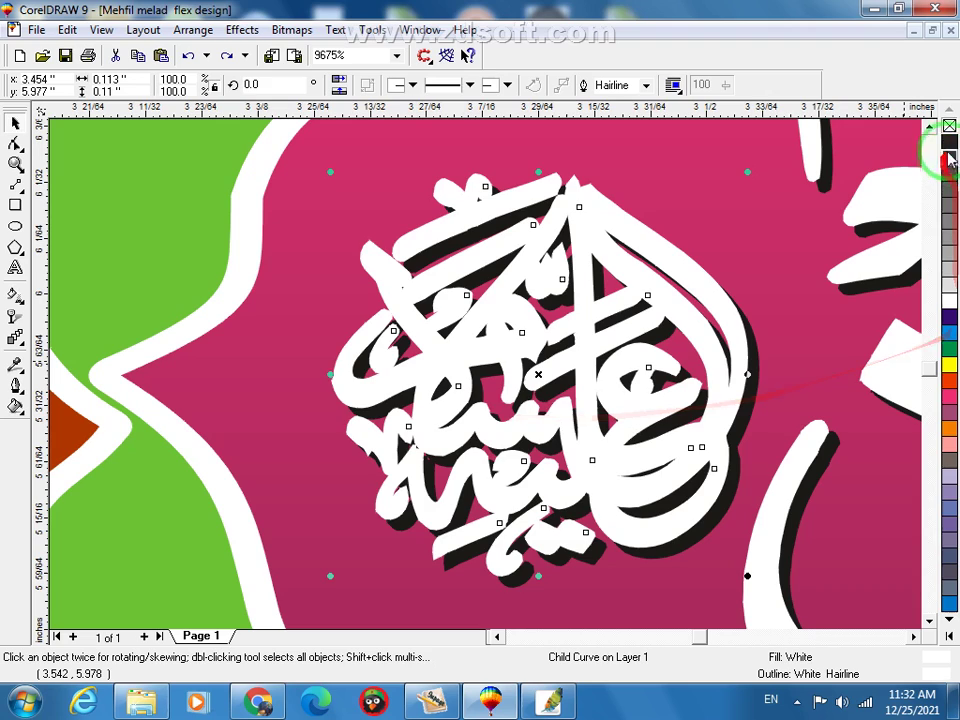
# - Try removing the outline from the pink badge's round calligraphy and undo the change
pyautogui.rightClick(948, 128)
pyautogui.press('space')
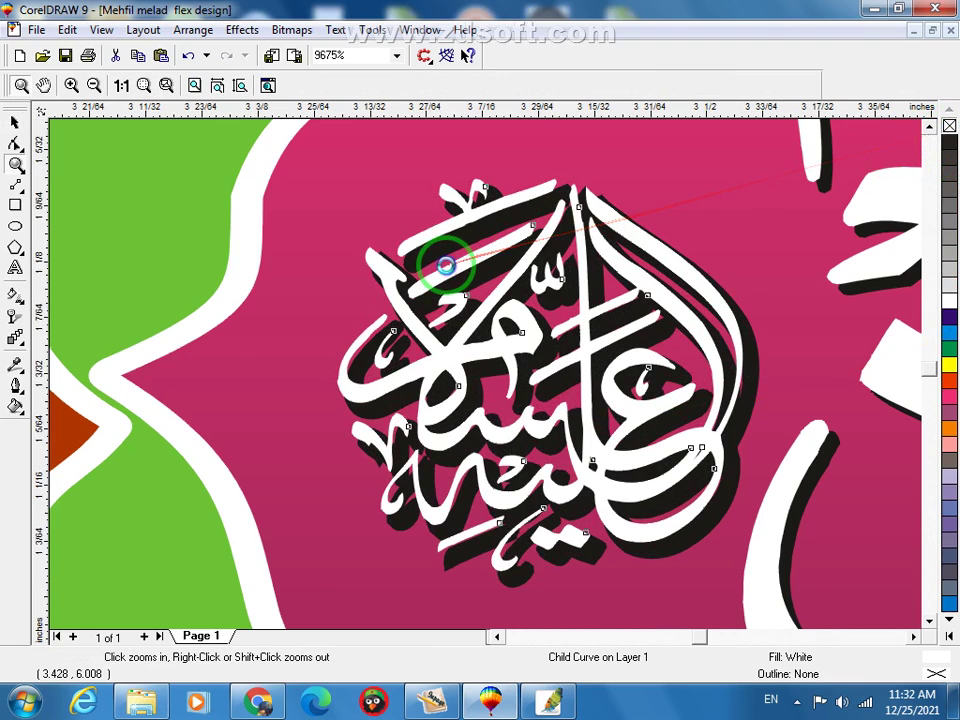
pyautogui.rightClick(446, 265)
pyautogui.hotkey('ctrl', 'z')
# - Try removing the outline from the large white lettering in the orange-brown badge and undo the change
pyautogui.press('space')
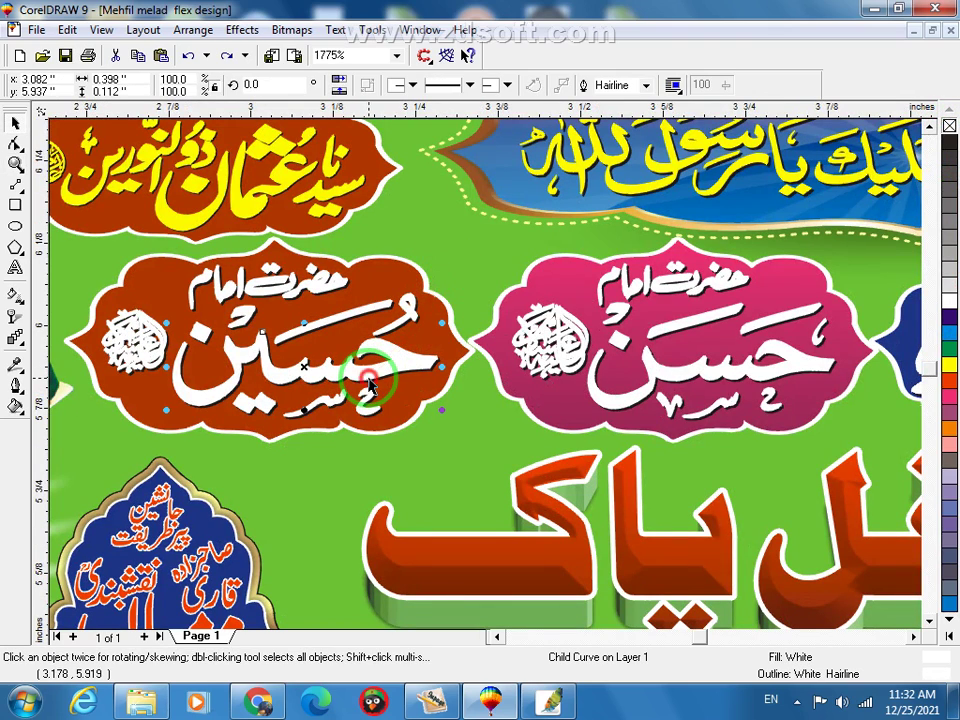
pyautogui.rightClick(948, 124)
pyautogui.hotkey('ctrl', 'z')
pyautogui.press('z')
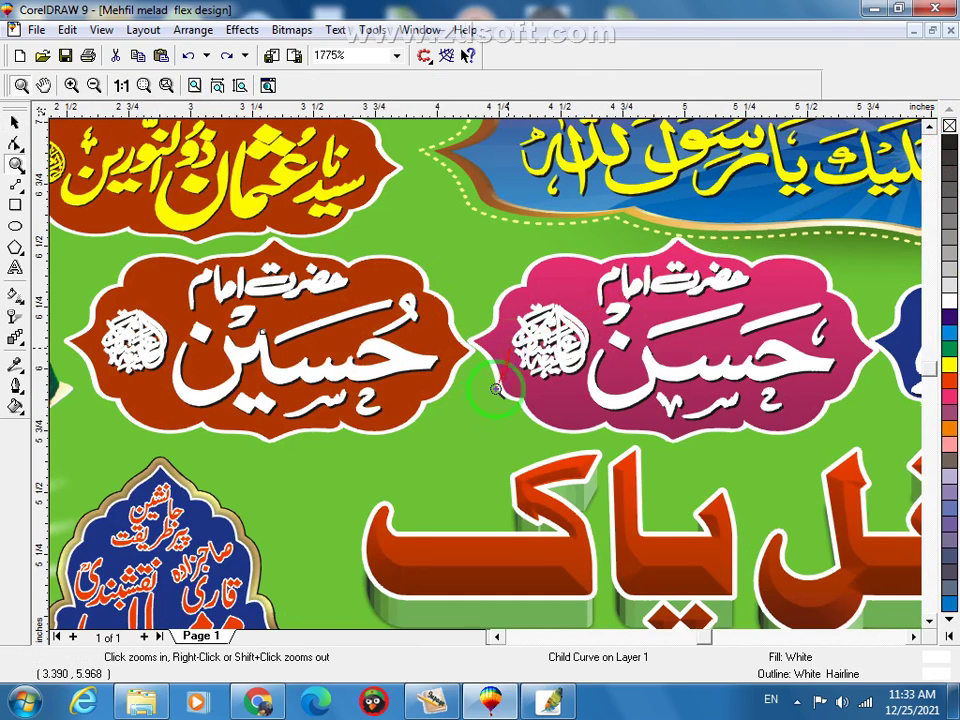
# - Try moving the blue, gold-edged shape group of the left pointed badge out from behind its lettering, and undo the move
pyautogui.rightClick(457, 425)
pyautogui.moveTo(108, 423); pyautogui.dragTo(273, 529)
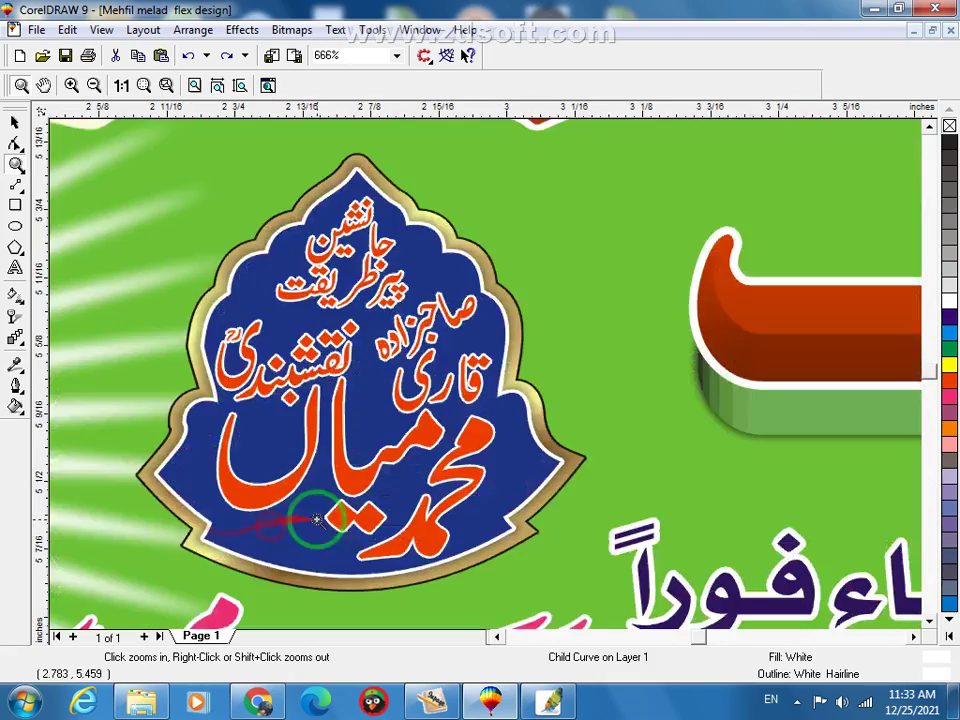
pyautogui.press('space')
pyautogui.moveTo(435, 572); pyautogui.dragTo(471, 541)
pyautogui.click(470, 541)
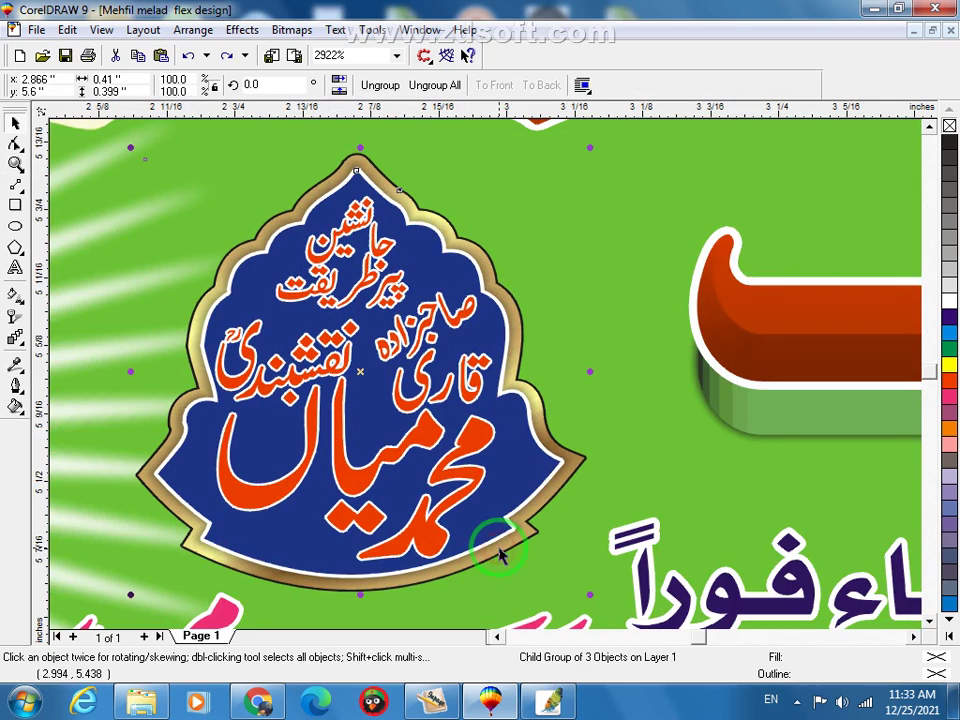
pyautogui.moveTo(408, 368); pyautogui.dragTo(484, 360)
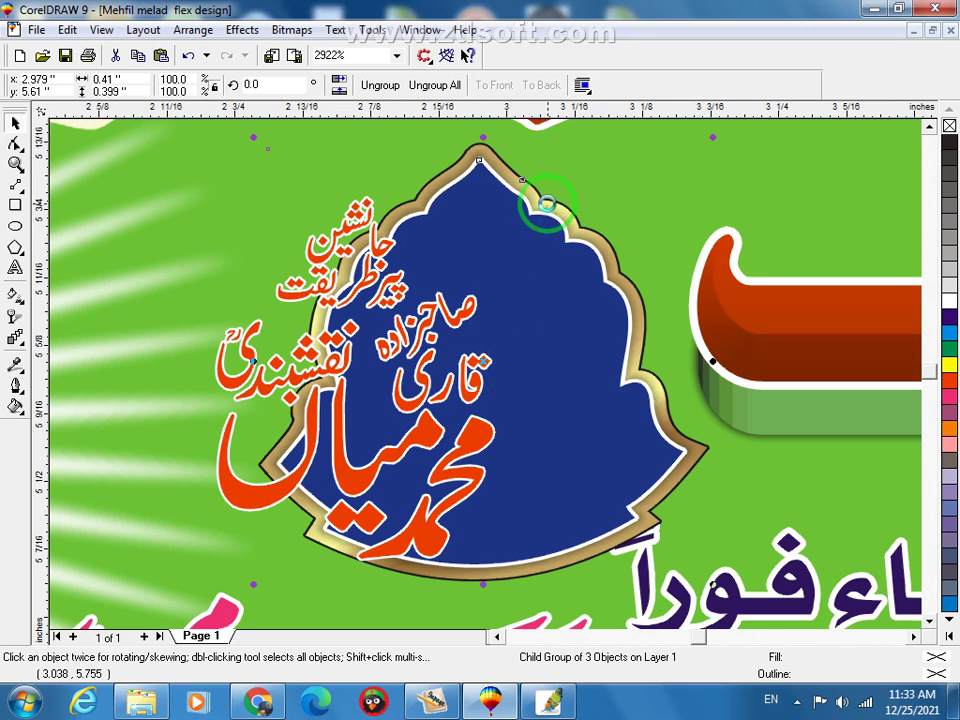
pyautogui.hotkey('ctrl', 'z')
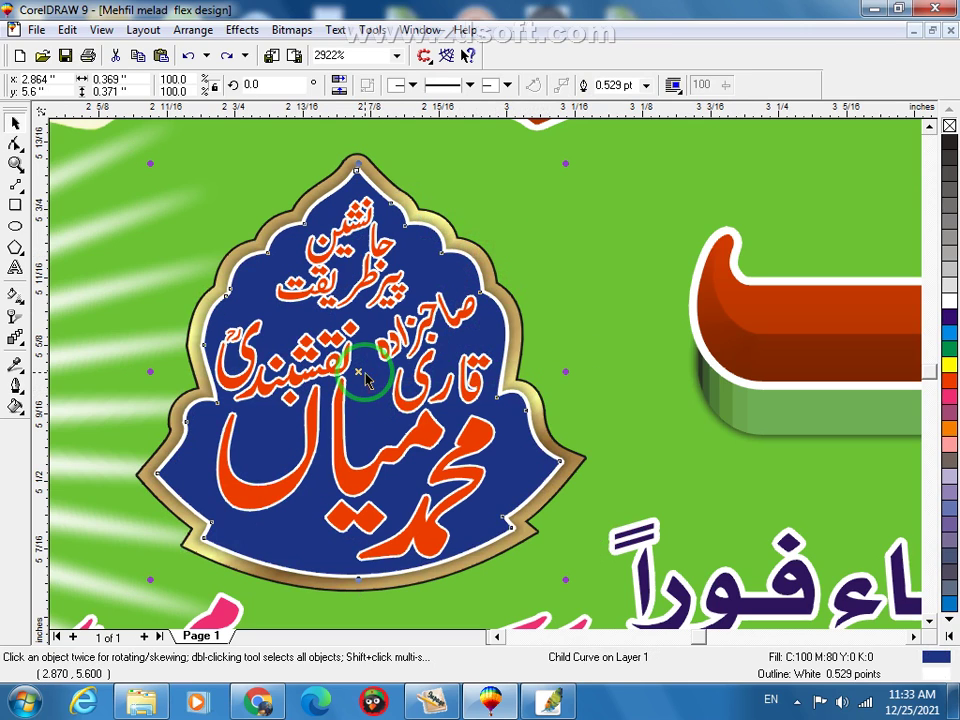
# - Try moving the left pointed badge's blue shape alone and its whole gold-edged backing group out from behind the lettering, undoing each move
pyautogui.moveTo(546, 365); pyautogui.dragTo(546, 365)
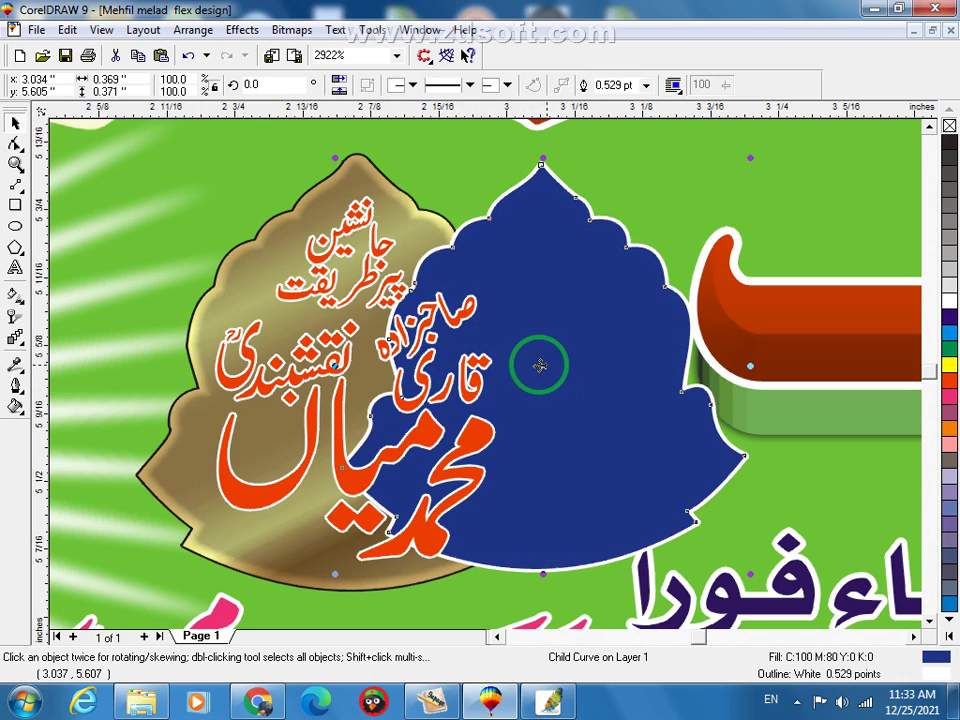
pyautogui.hotkey('ctrl', 'z')
pyautogui.moveTo(358, 157); pyautogui.dragTo(535, 352)
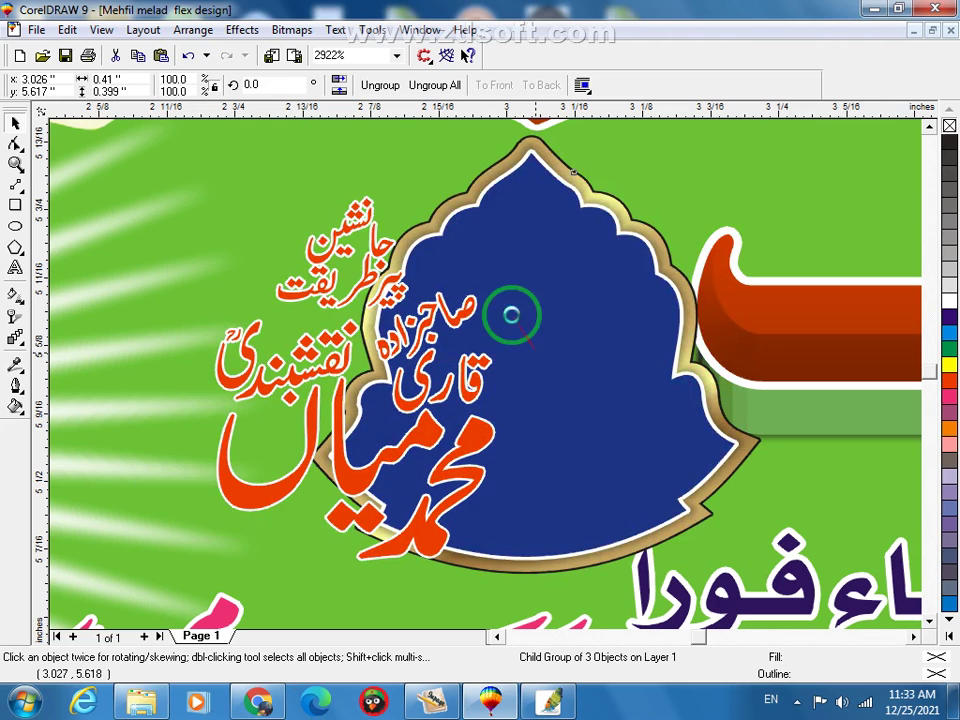
pyautogui.hotkey('ctrl', 'z')
# - Try moving the gold edge bitmap of the left pointed badge and undo the move
pyautogui.click(366, 163)
pyautogui.moveTo(366, 378); pyautogui.dragTo(382, 393)
pyautogui.hotkey('ctrl', 'z')
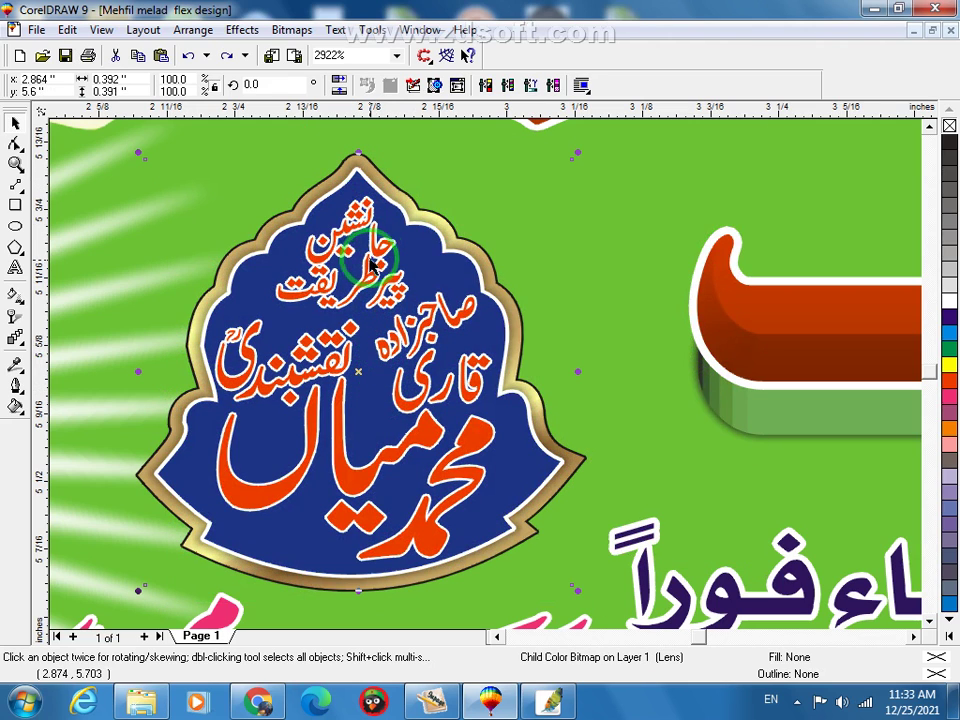
# - Examine the small blue label above the red name panel and the badges and strip in the banner's lower right corner
pyautogui.press('F2')
pyautogui.rightClick(285, 413)
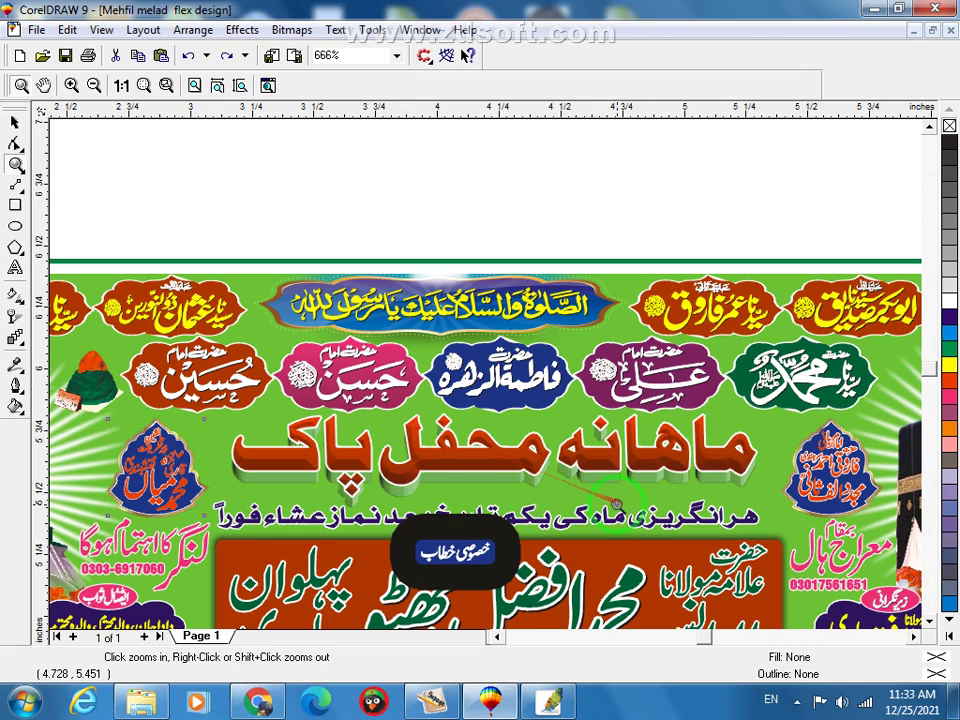
pyautogui.press('space')
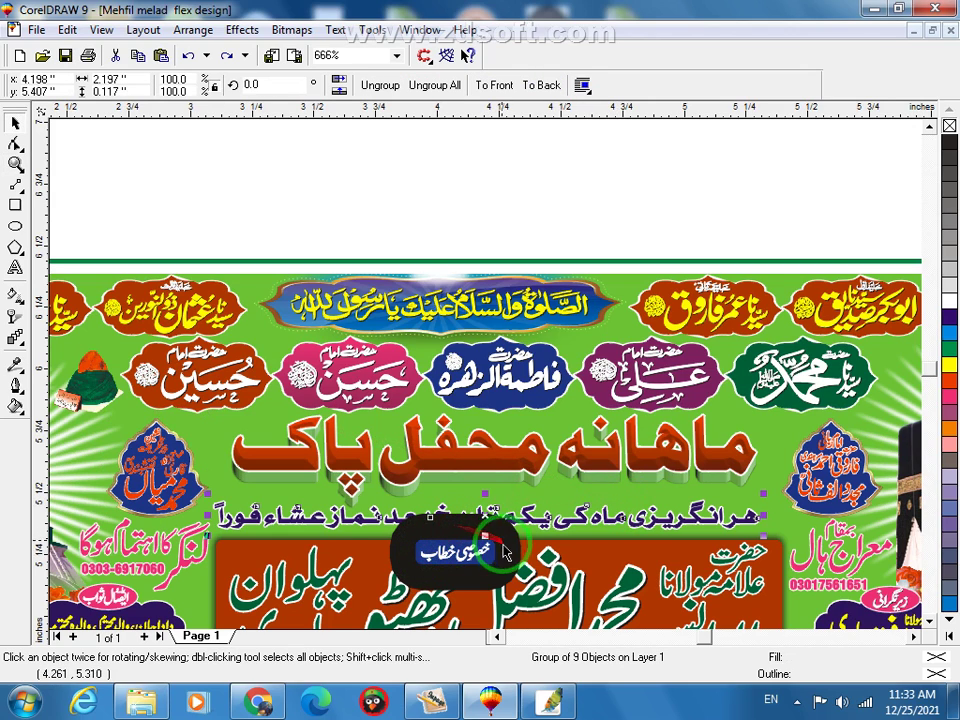
pyautogui.click(480, 552)
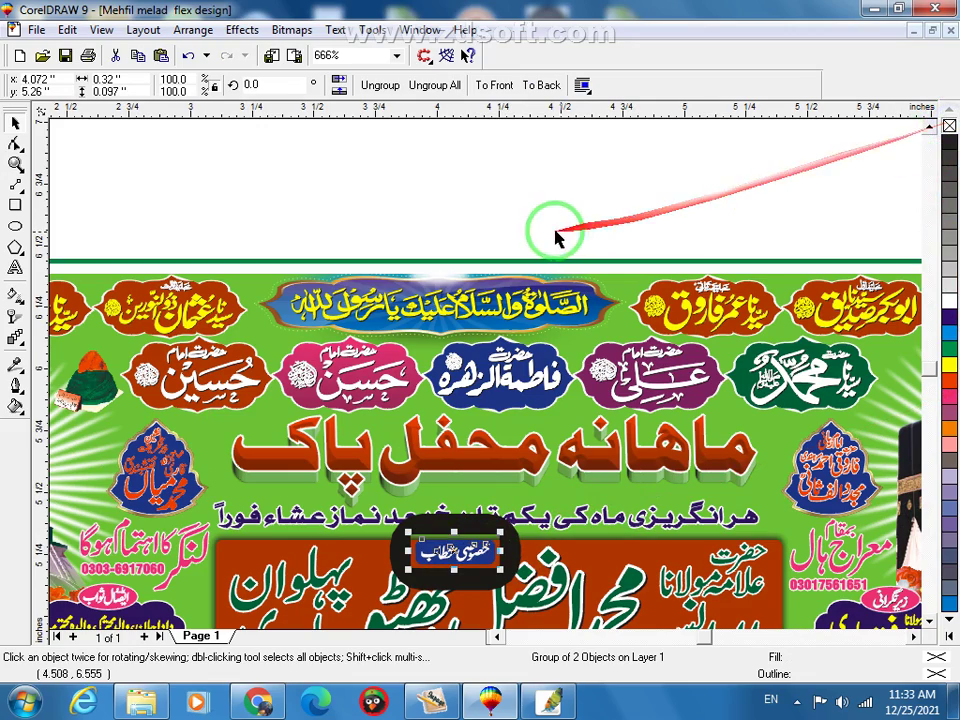
pyautogui.press('space')
pyautogui.moveTo(302, 490); pyautogui.dragTo(540, 610)
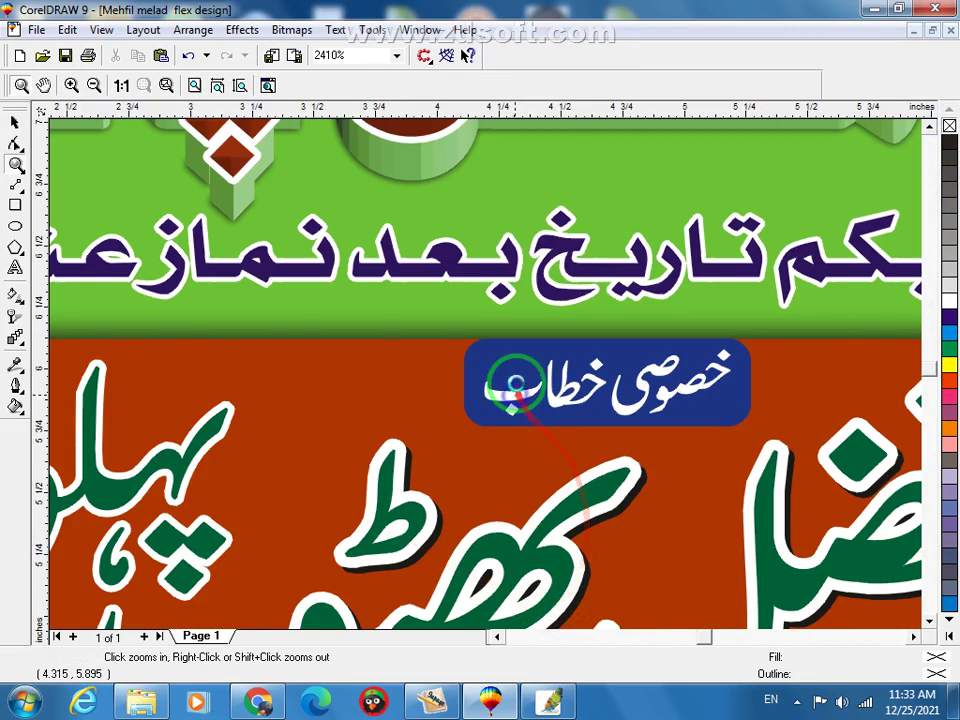
pyautogui.rightClick(418, 561)
pyautogui.rightClick(554, 523)
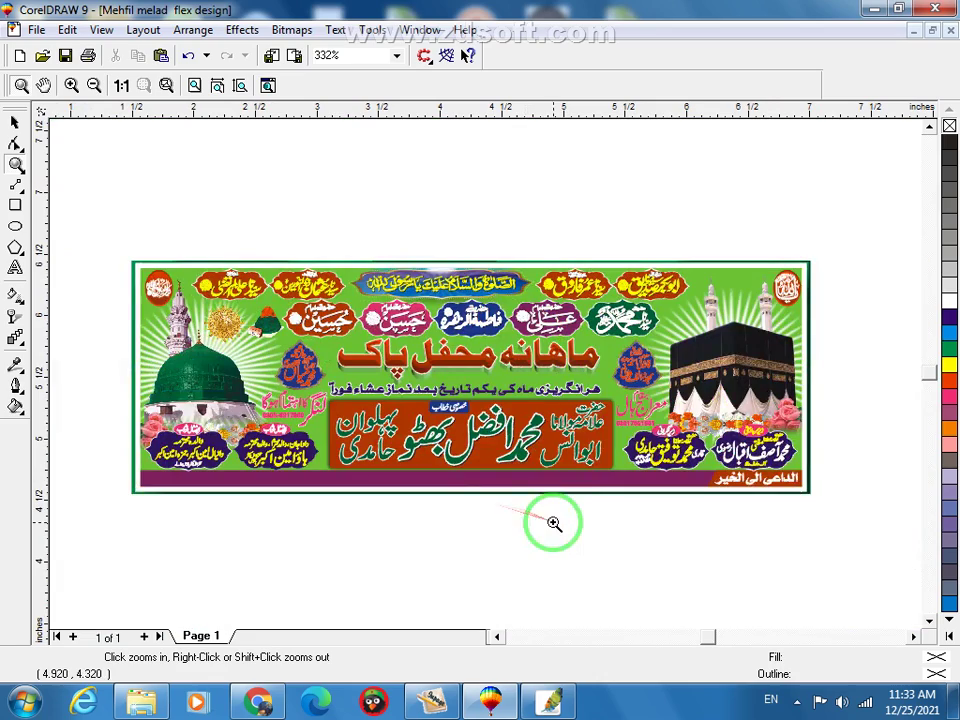
pyautogui.moveTo(645, 413); pyautogui.dragTo(816, 498)
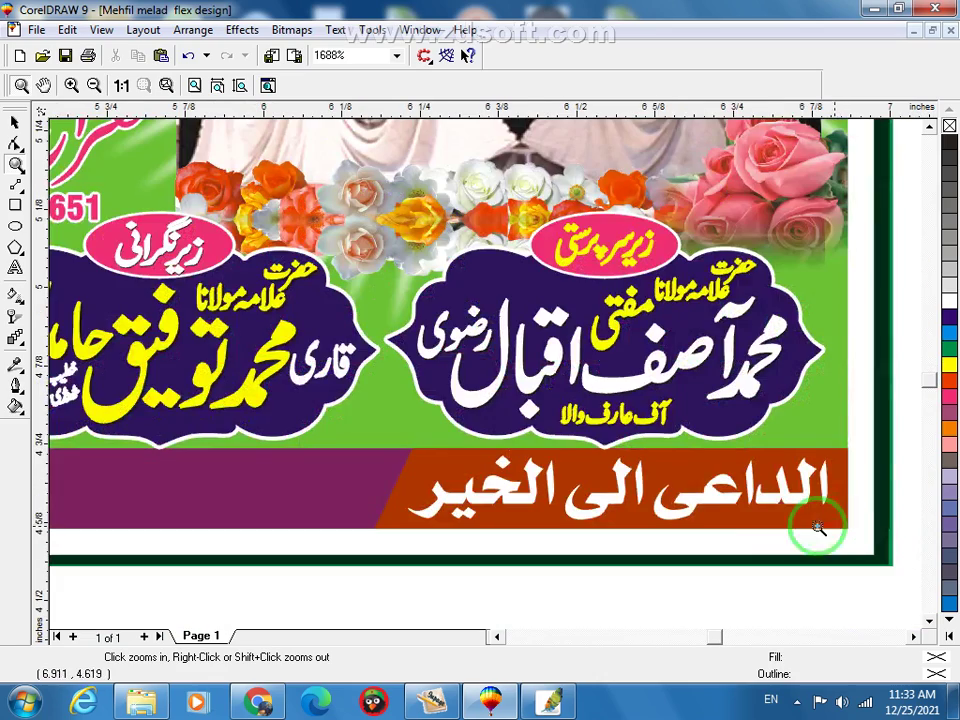
pyautogui.rightClick(437, 334)
# - Add a line of artistic text above the banner giving the file password after the label "Paswd:"
pyautogui.click(15, 123)
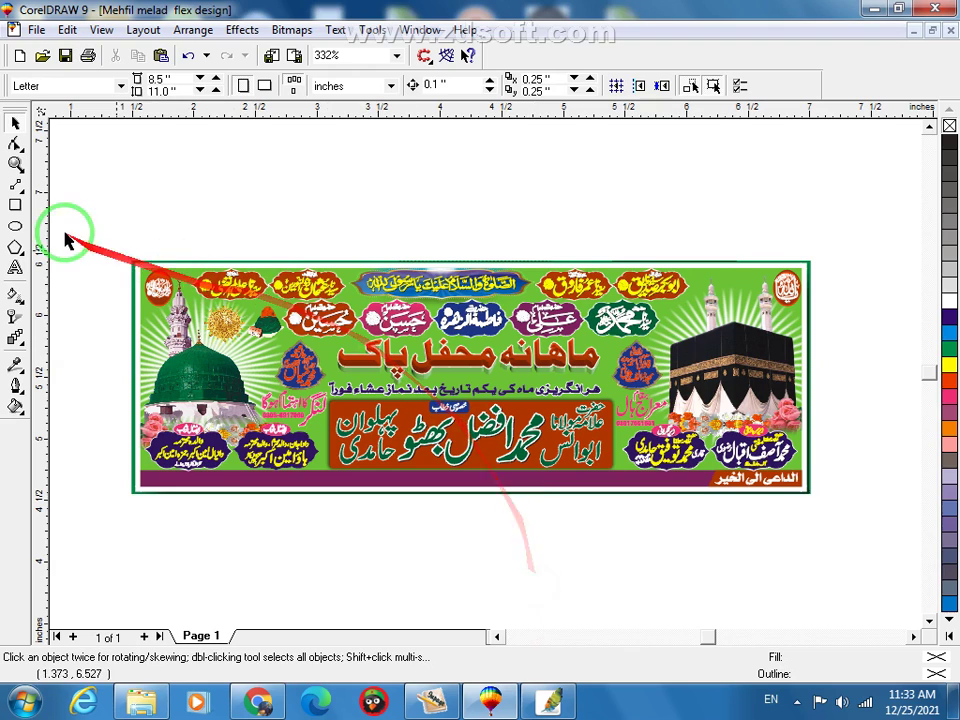
pyautogui.click(14, 267)
pyautogui.click(173, 228)
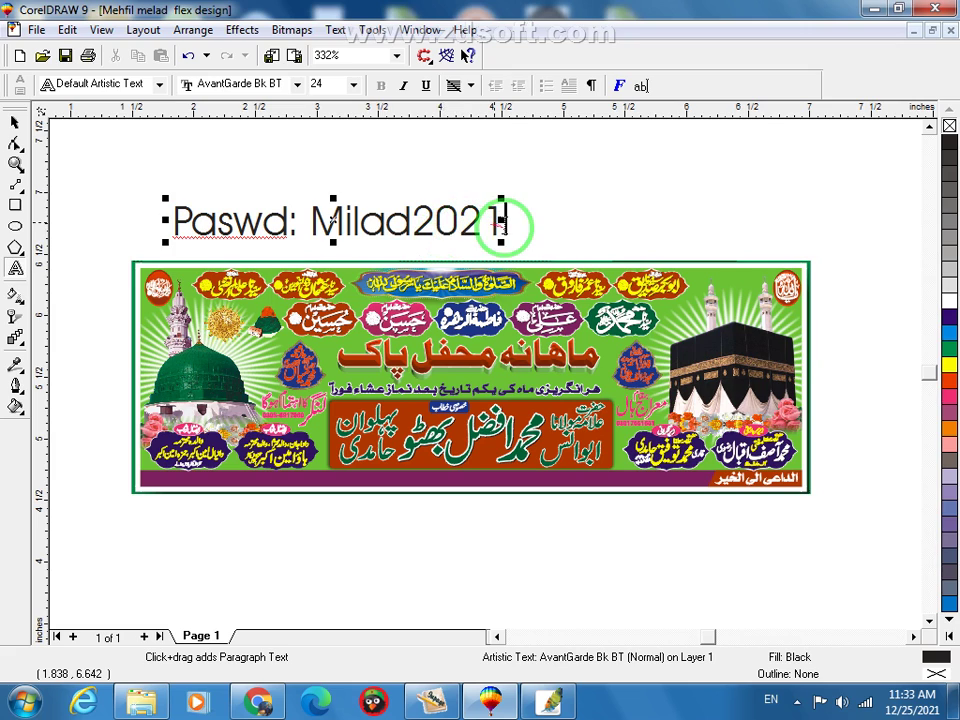
# - Set the font of the password text above the banner to Arial Black
pyautogui.click(13, 159)
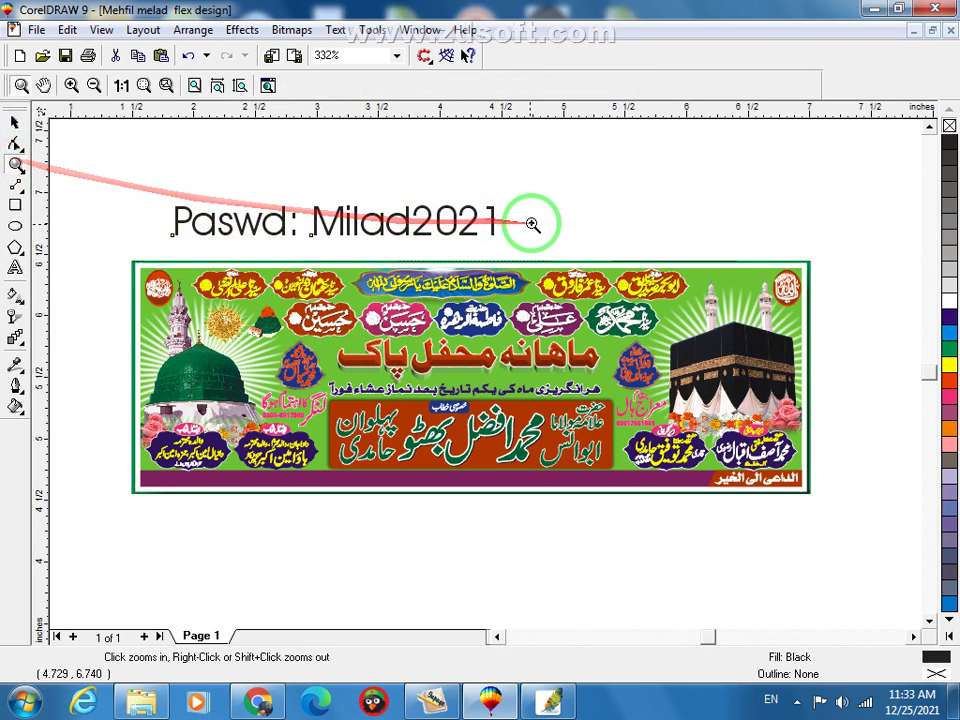
pyautogui.press('space')
pyautogui.click(431, 87)
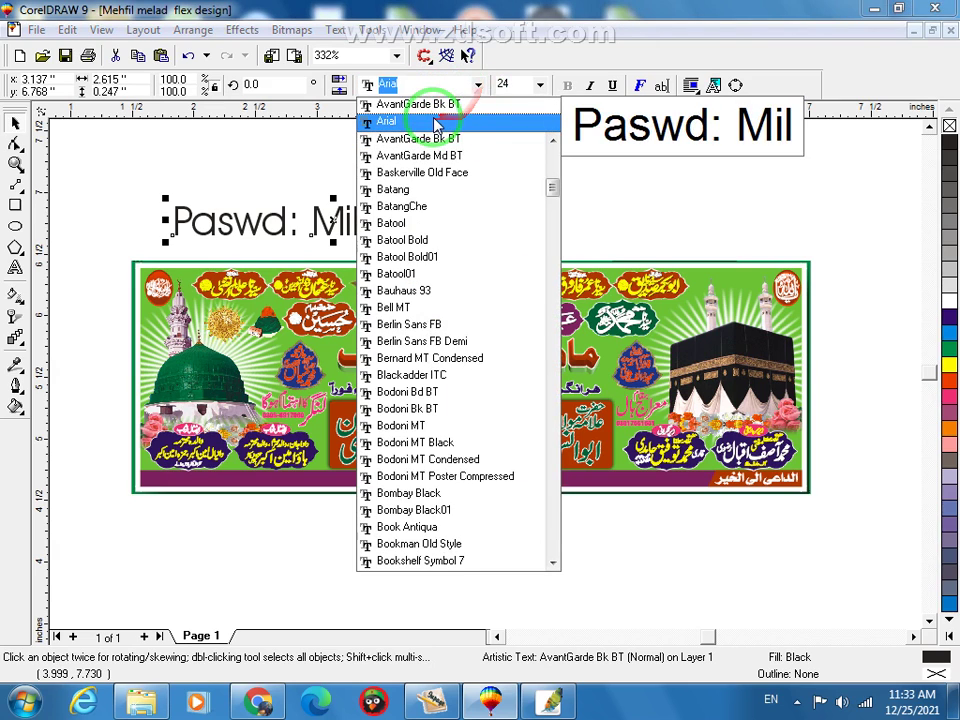
pyautogui.click(400, 121)
pyautogui.click(478, 86)
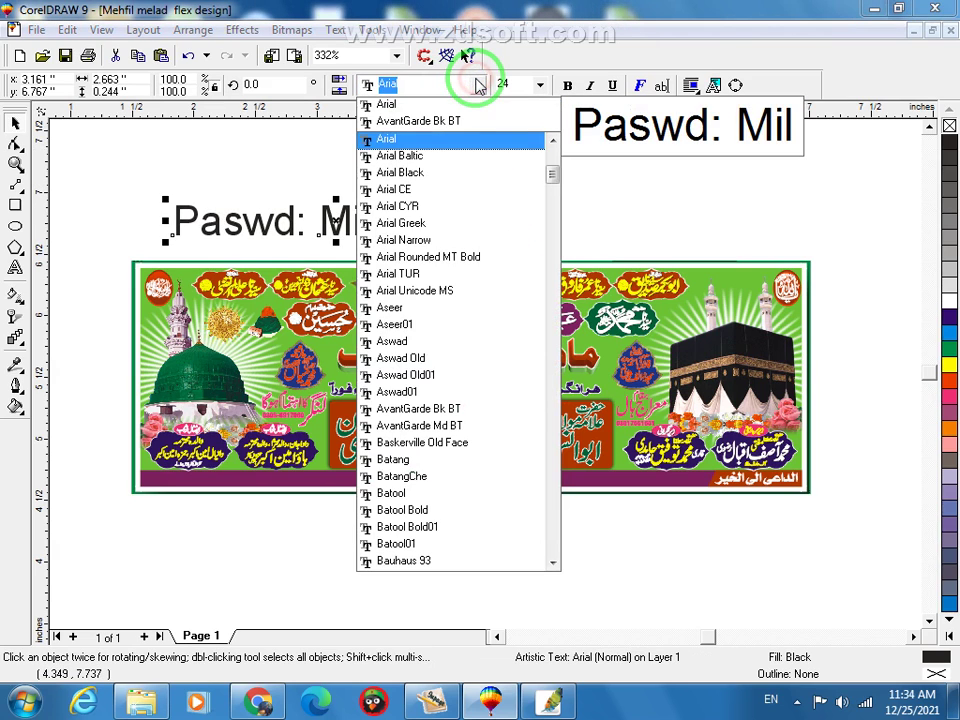
pyautogui.press('Down')
pyautogui.press('Down')
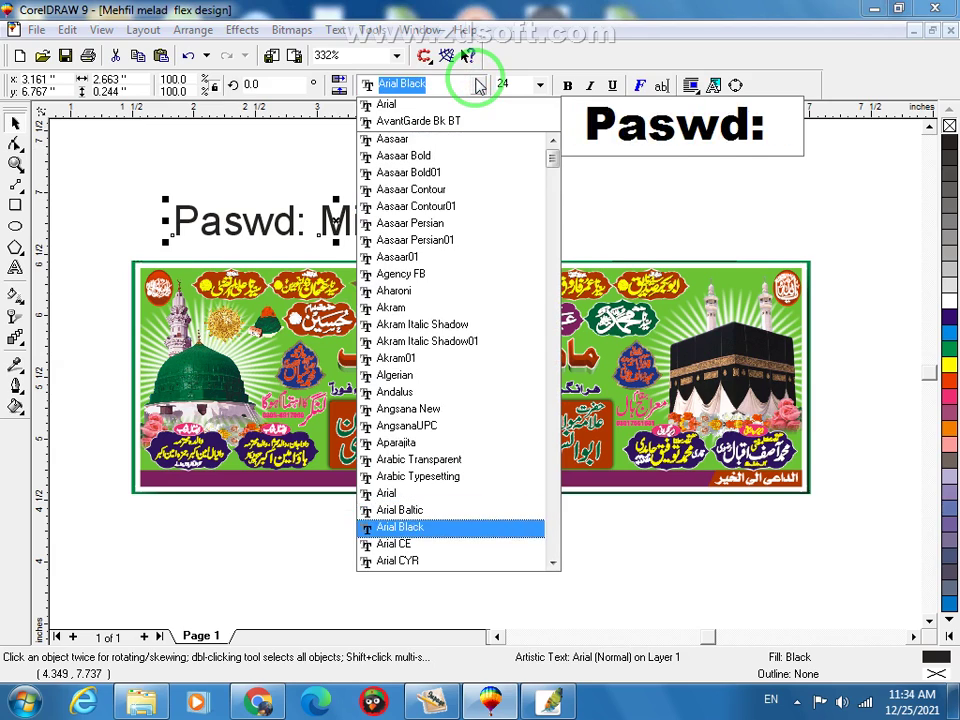
pyautogui.press('Return')
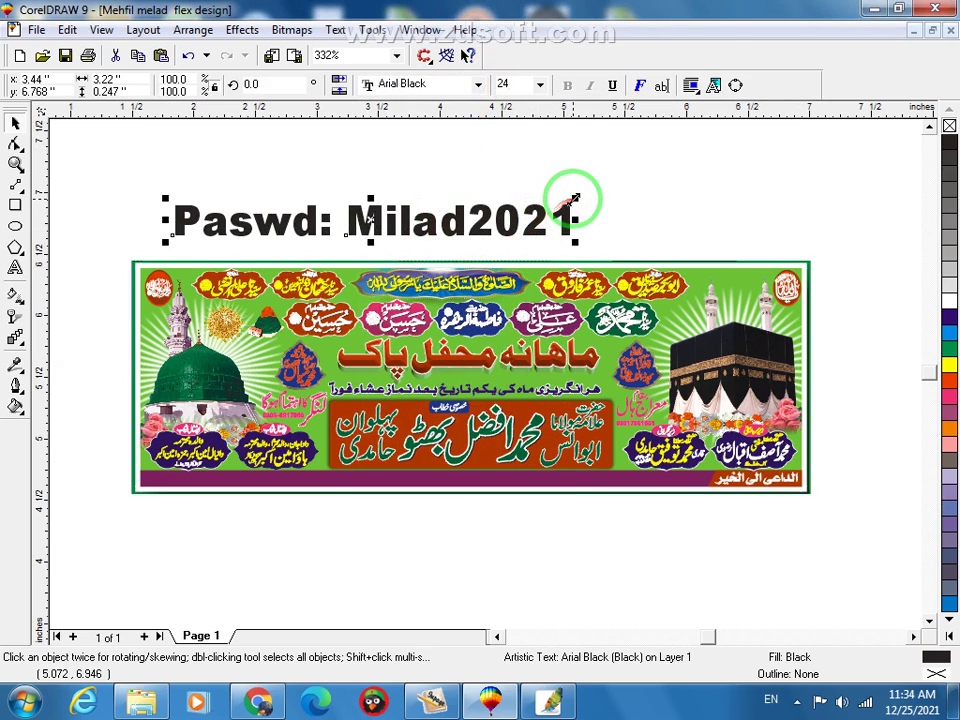
# - Scale the password text down to about 18.3 pt and centre it horizontally over the banner
pyautogui.moveTo(575, 201); pyautogui.dragTo(524, 200)
pyautogui.keyDown('shift'); pyautogui.click(527, 273); pyautogui.keyUp('shift')
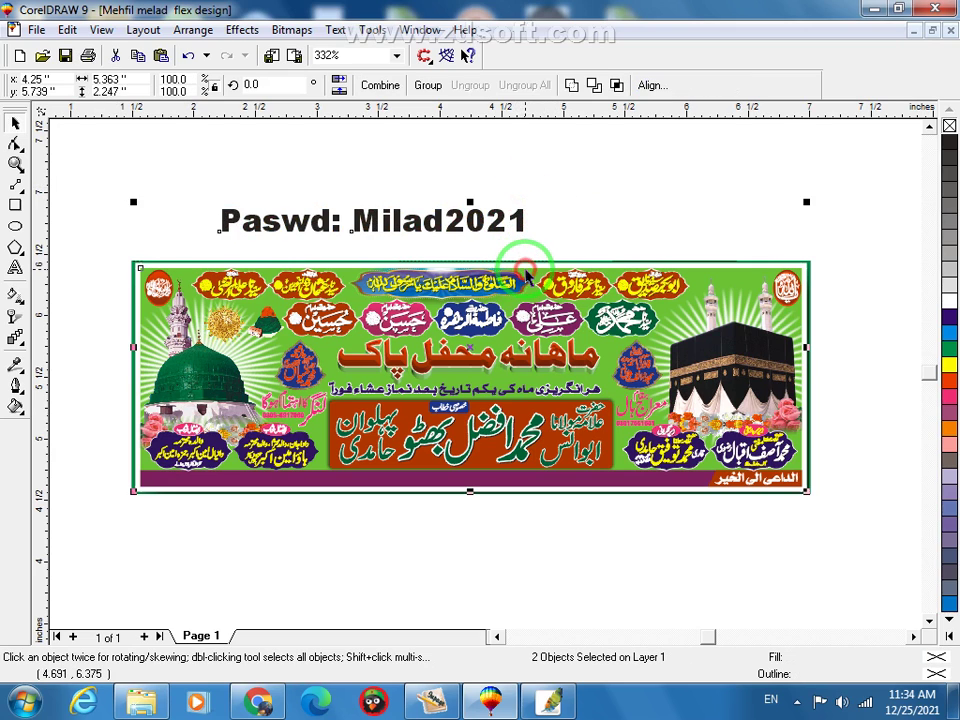
pyautogui.press('Delete')
# - Save the document with the password text above the banner and clear the selection
pyautogui.click(15, 164)
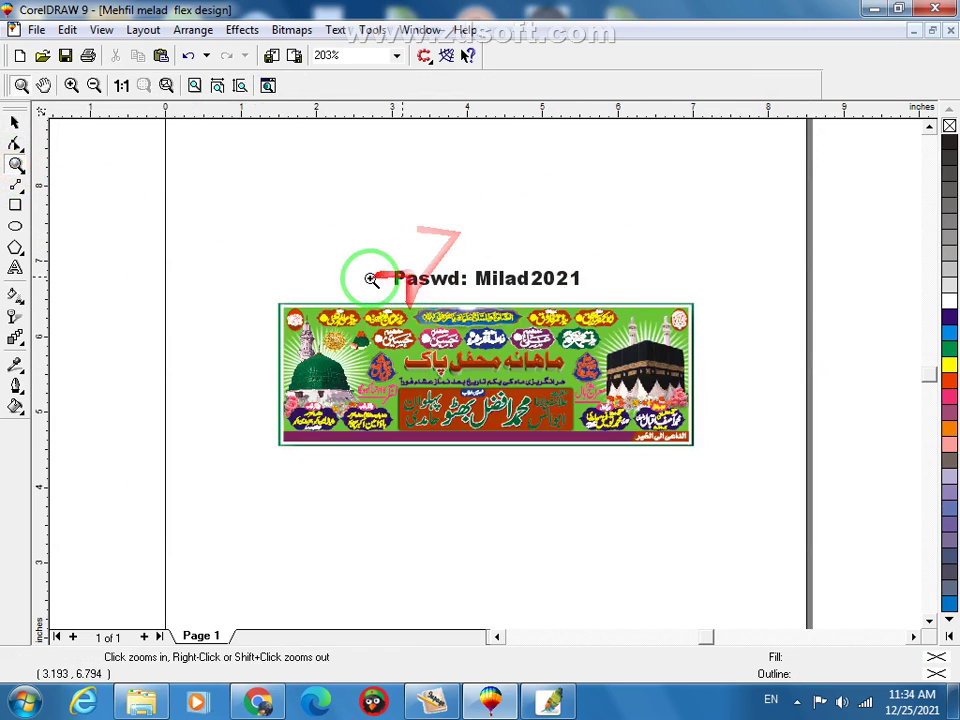
pyautogui.moveTo(165, 219); pyautogui.dragTo(724, 457)
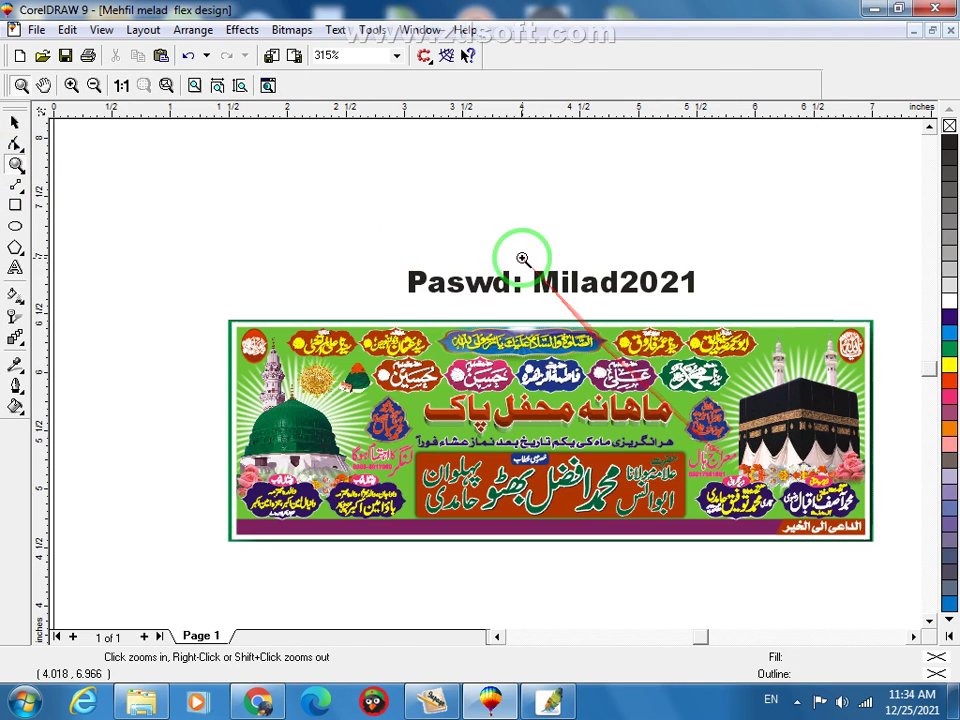
pyautogui.press('space')
pyautogui.click(407, 288)
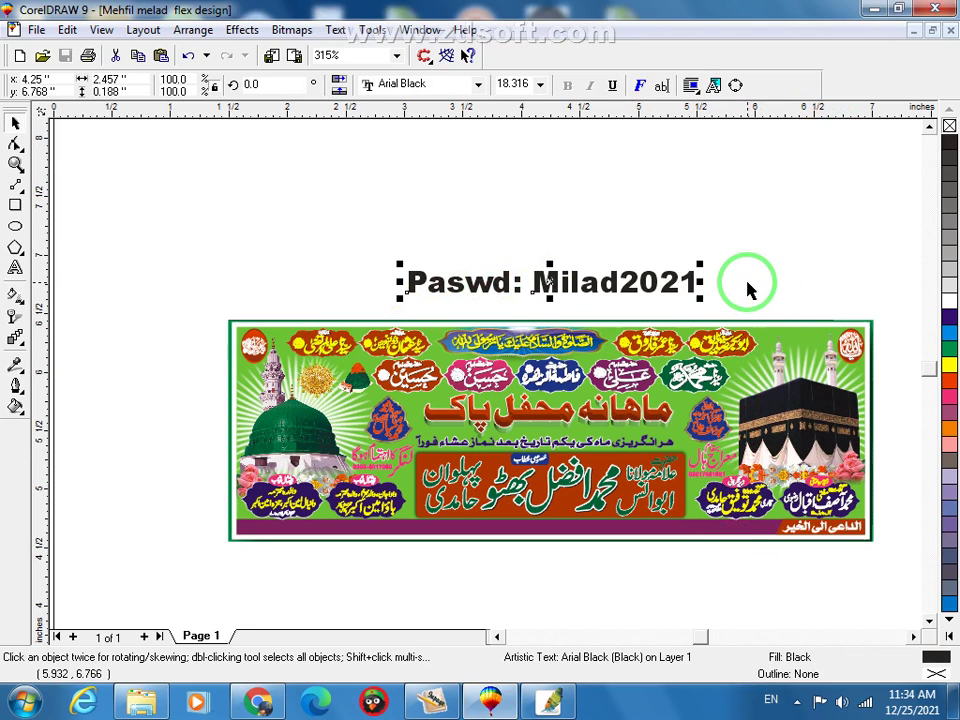
pyautogui.click(556, 535)
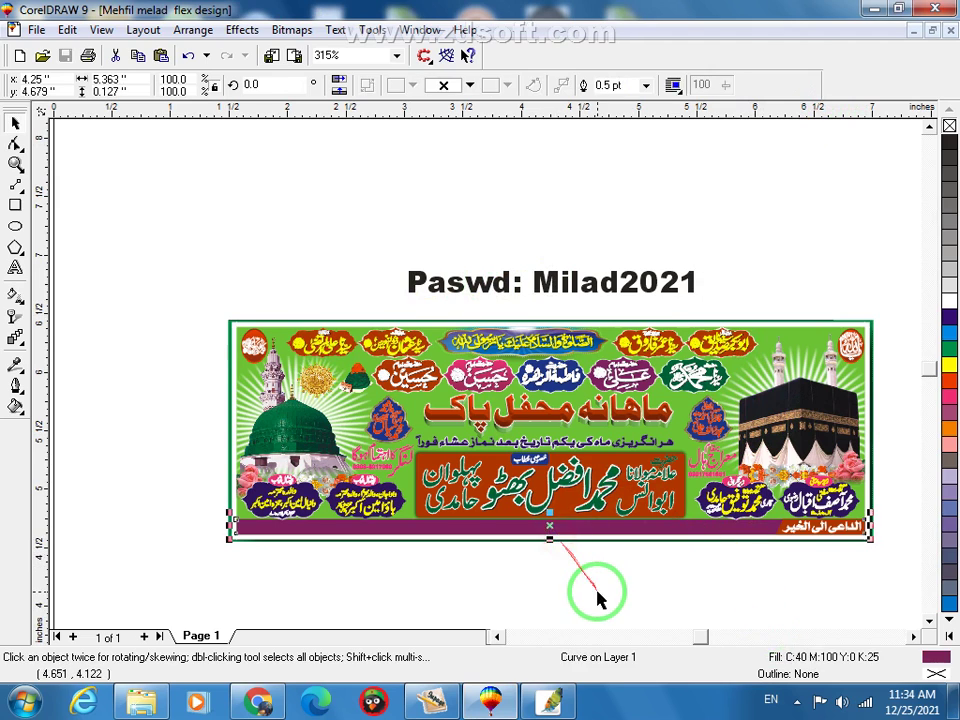
pyautogui.click(598, 598)
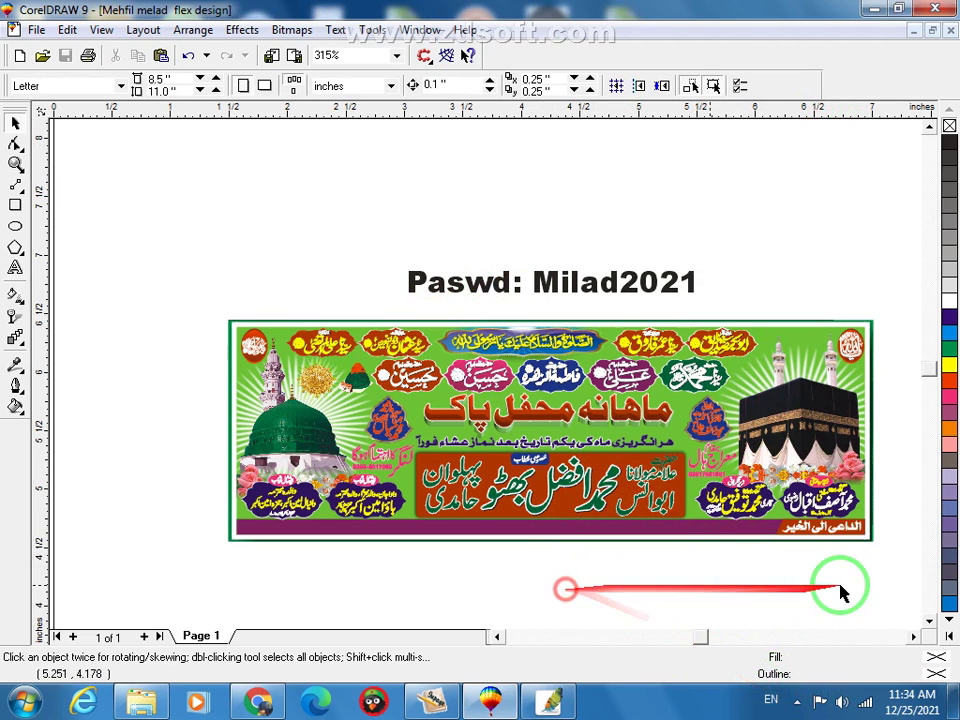